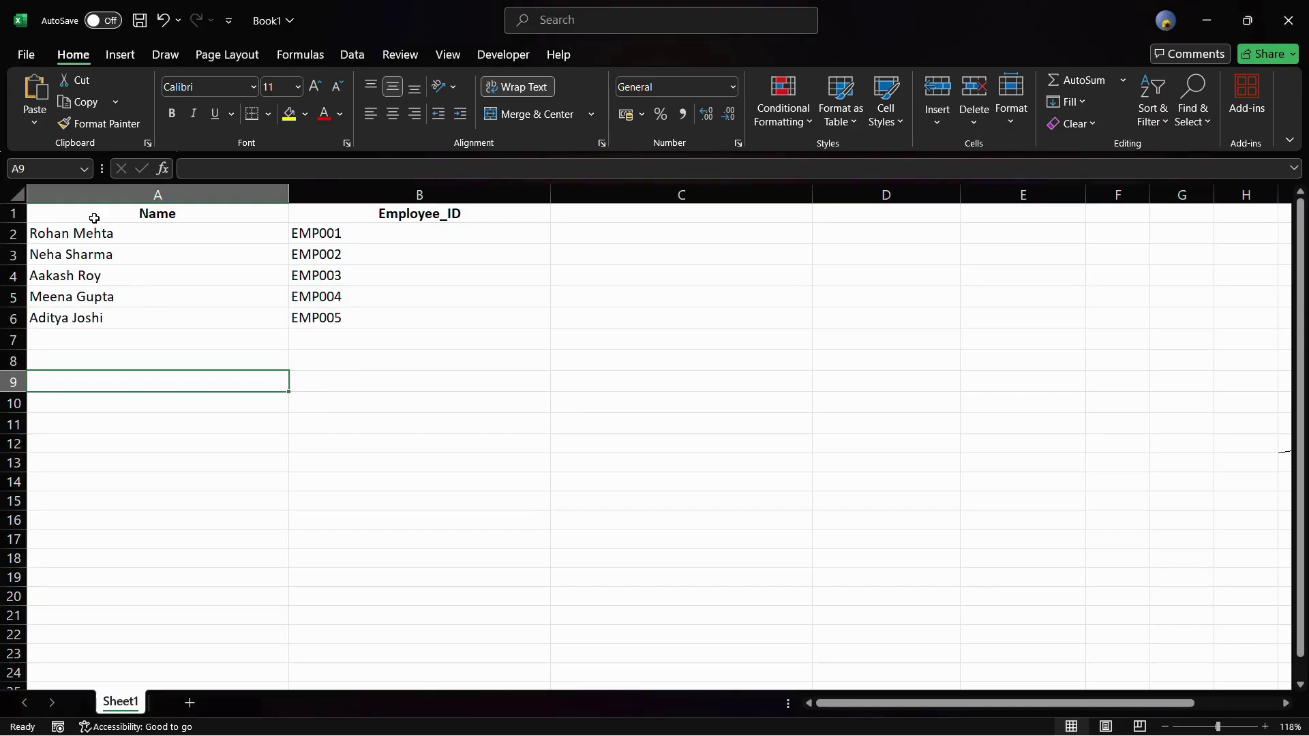
- Review the Name and Employee_ID headers and the five employee rows on Sheet1
key("Up")
key("Up")
key("Up")
key("Up")
key("Up")
key("Up")
key("Up")
key("Up")
left_click(398, 215)
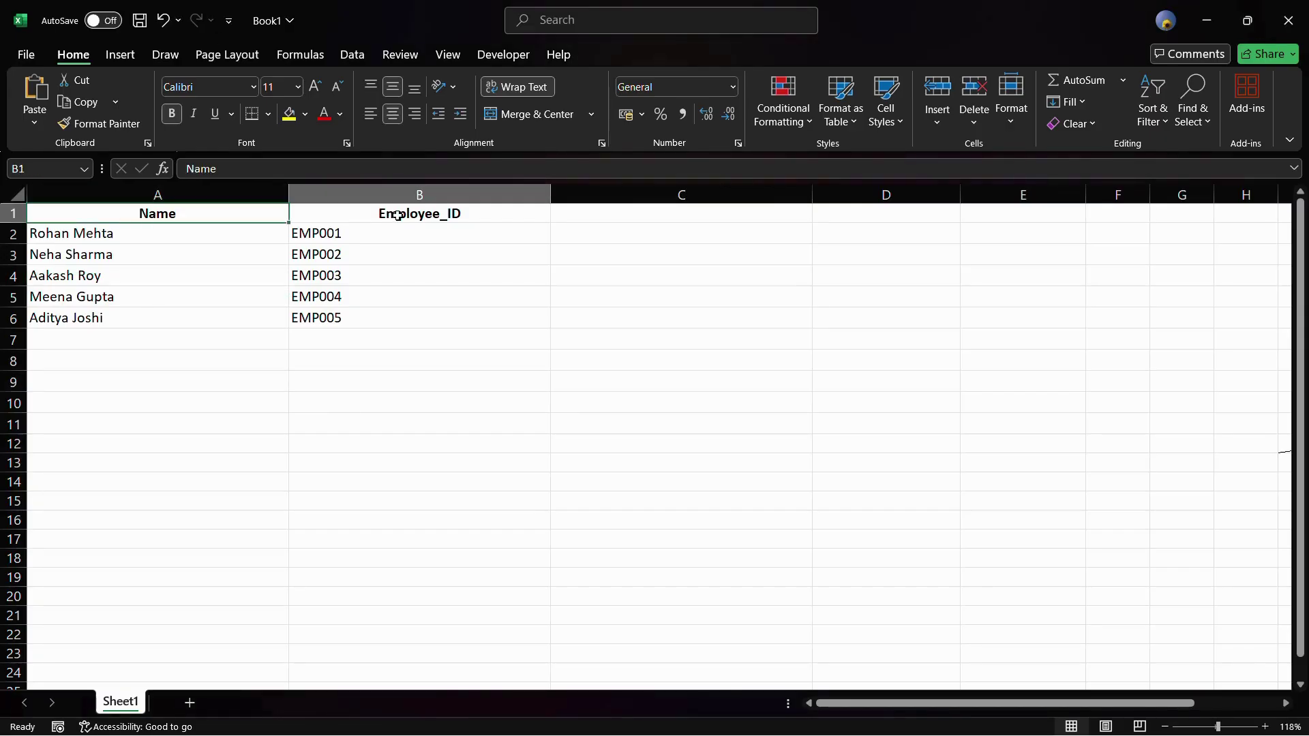
left_click(221, 242)
left_click(293, 246)
left_click(242, 239)
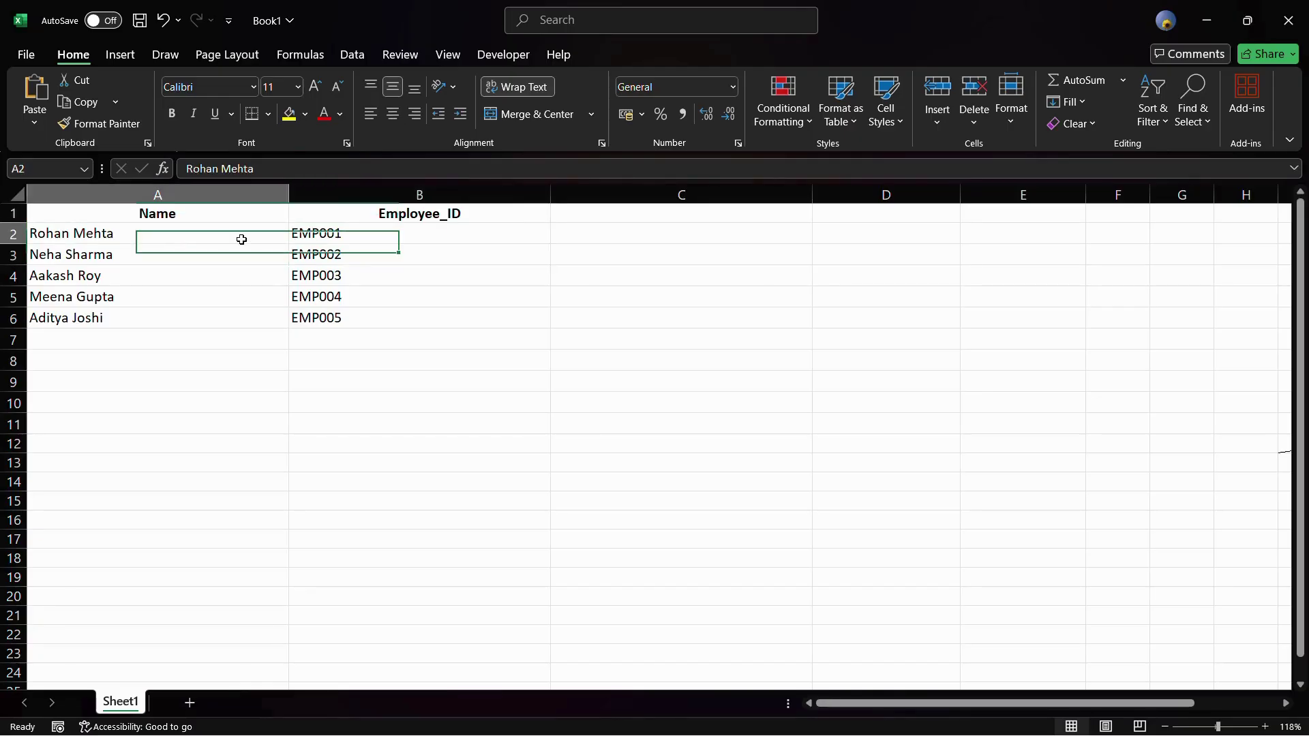
left_click(295, 254)
left_click(295, 275)
left_click(237, 268)
left_click(276, 254)
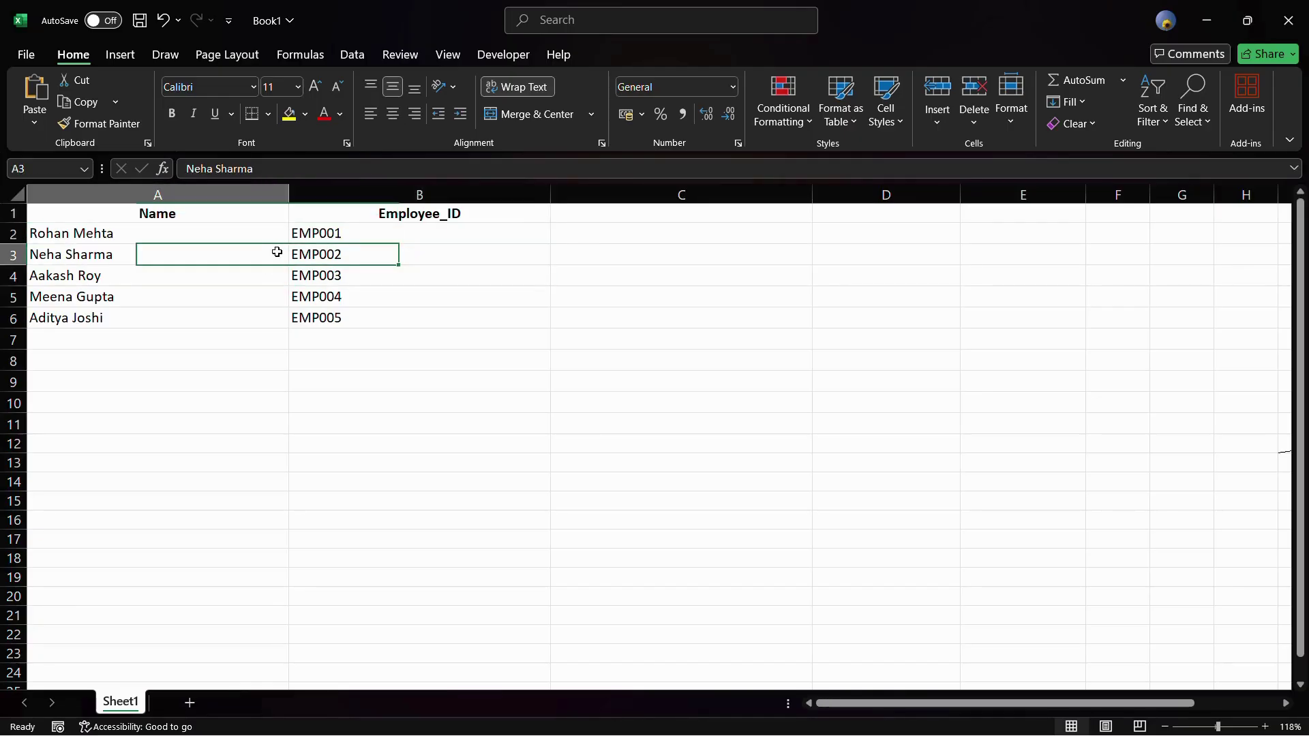
left_click(318, 242)
left_click(283, 240)
left_click(304, 243)
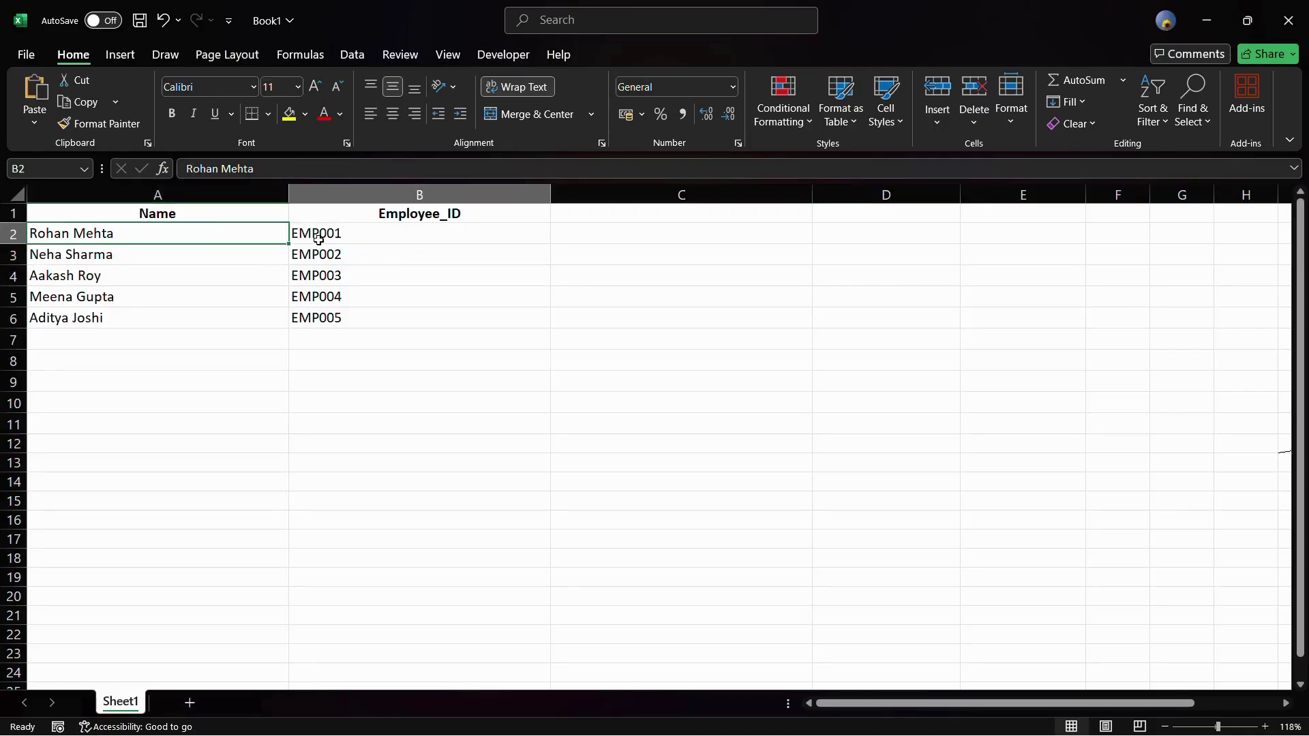
left_click(278, 239)
left_click(307, 240)
left_click_drag(314, 244, 315, 256)
left_click(276, 255)
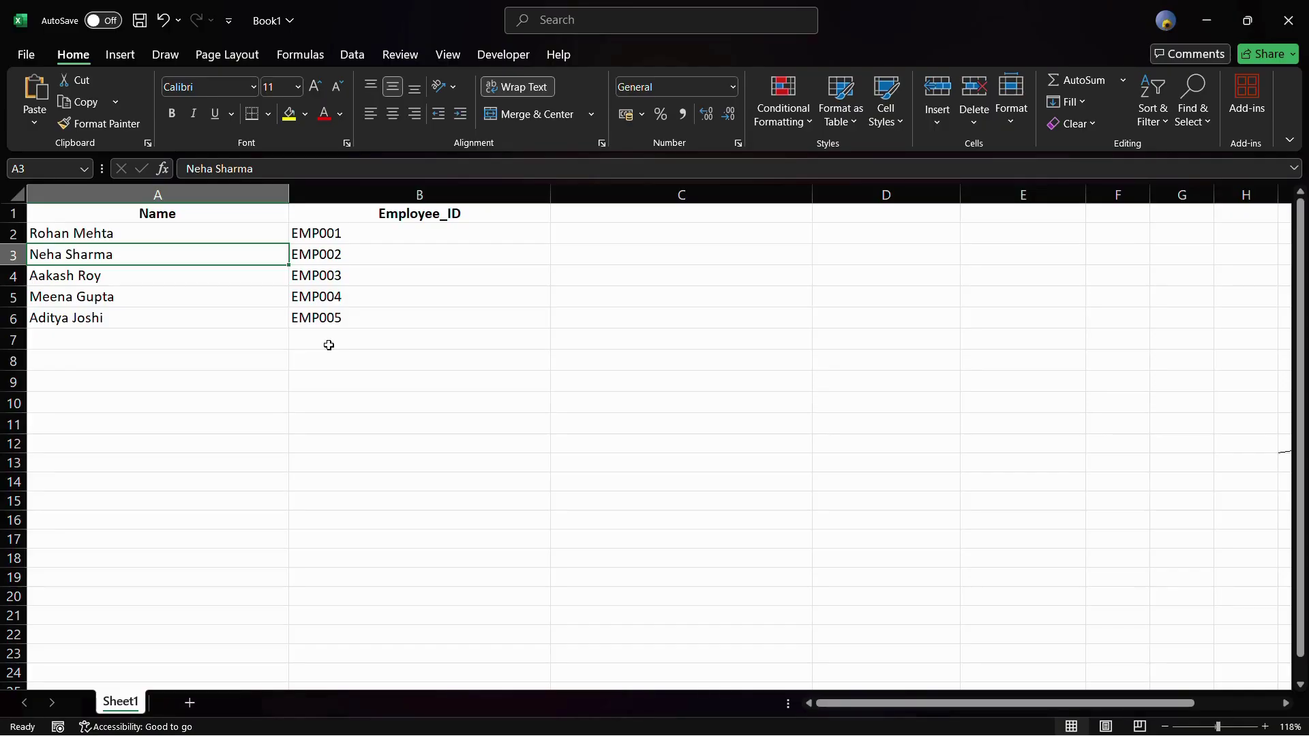
left_click_drag(193, 232, 339, 278)
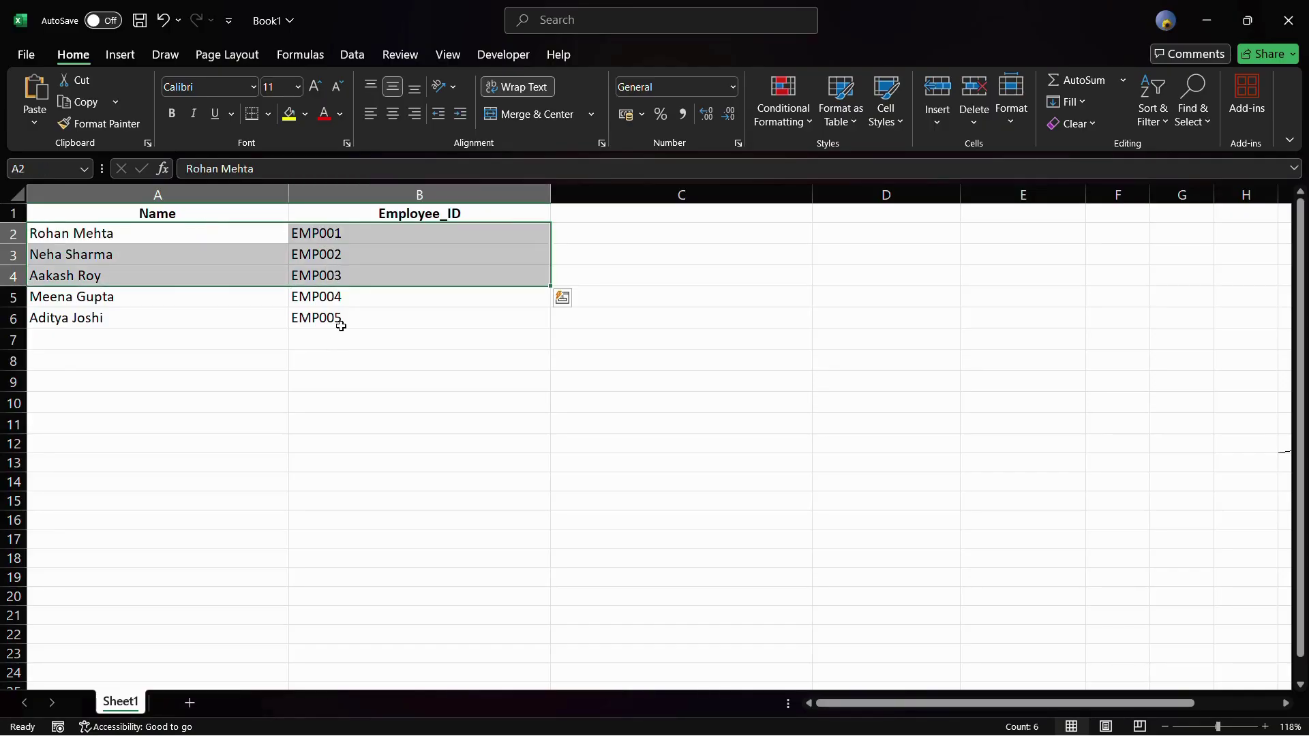
left_click(338, 324)
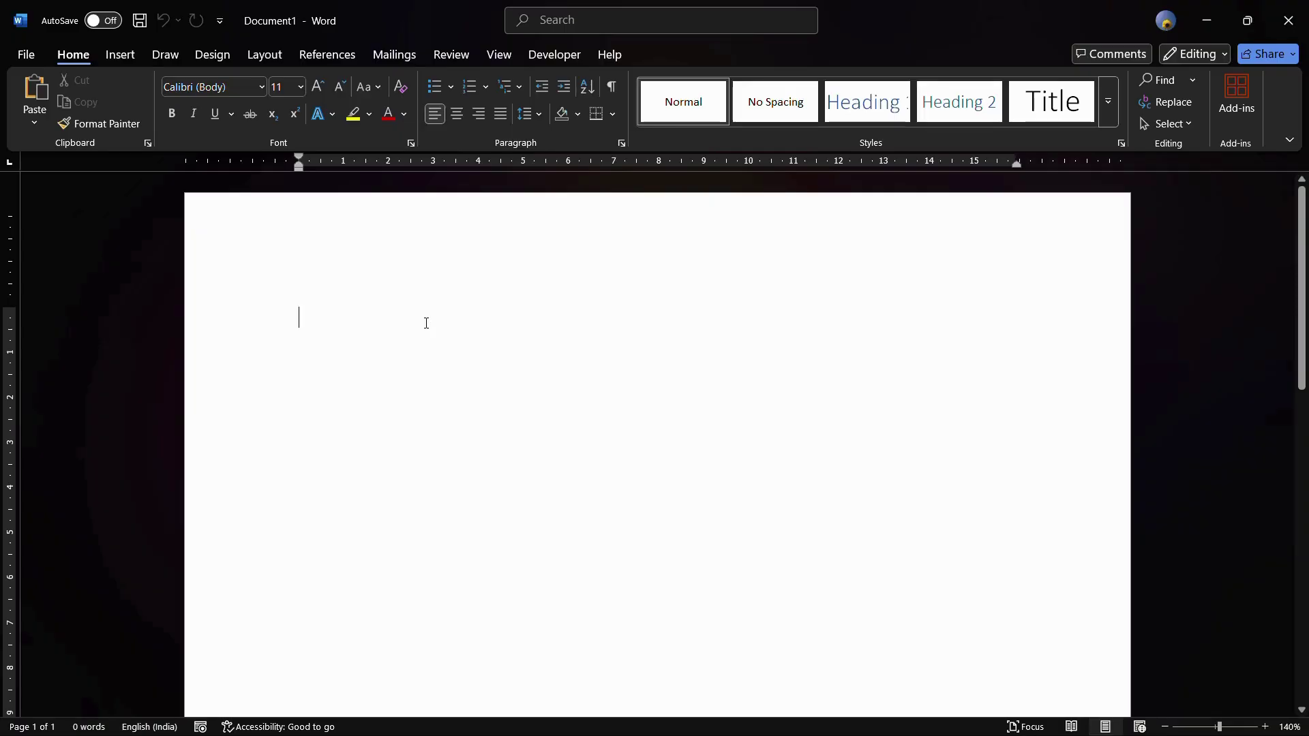
- Paste the prepared HR letter into the blank Document1 page
type("Dear <<Name>>,  We are pleased to inform you that your Employee ID is <<Employee_ID>>. Please keep this information confidential.  Thank you, HR Department")
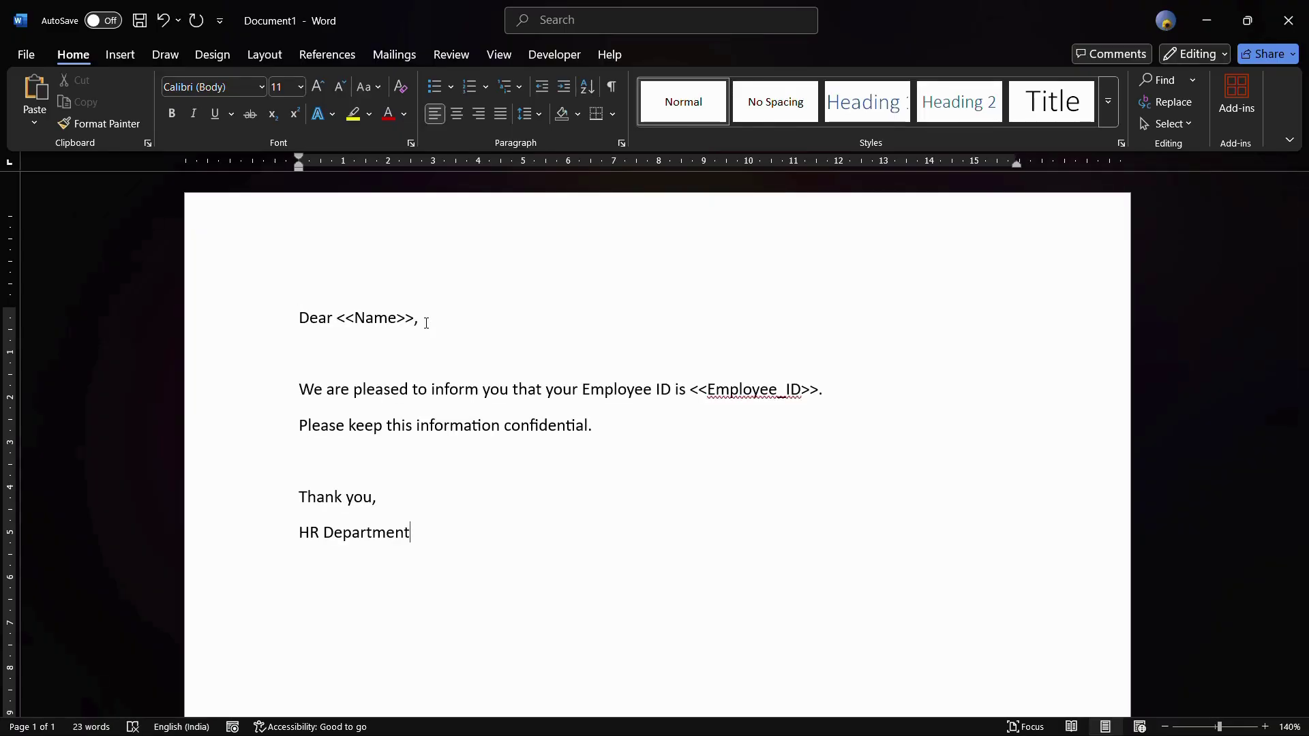
scroll(432, 433, "down", 2)
scroll(431, 435, "up", 1)
scroll(431, 434, "up", 1)
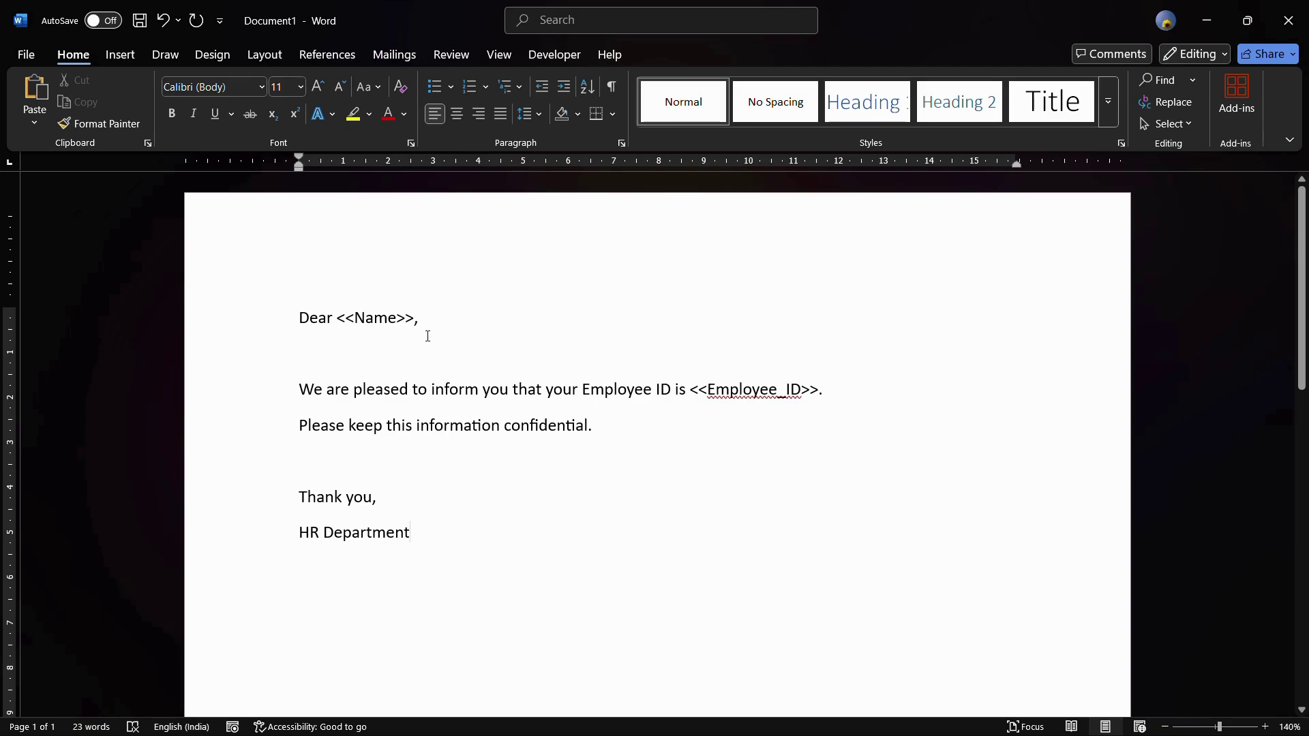
- Check the <<Name>> and <<Employee_ID>> placeholders, then bring up the Mailings tools
left_click(355, 318)
left_click_drag(341, 318, 415, 324)
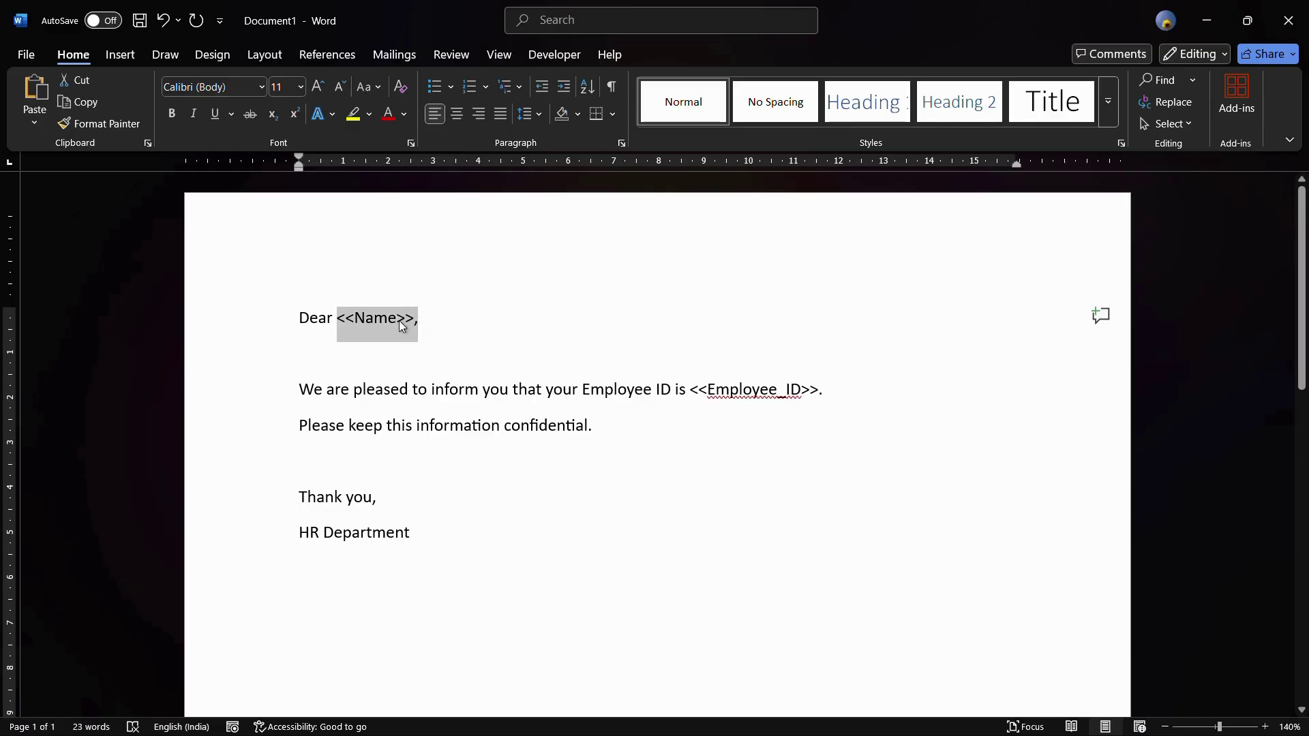
left_click(398, 320)
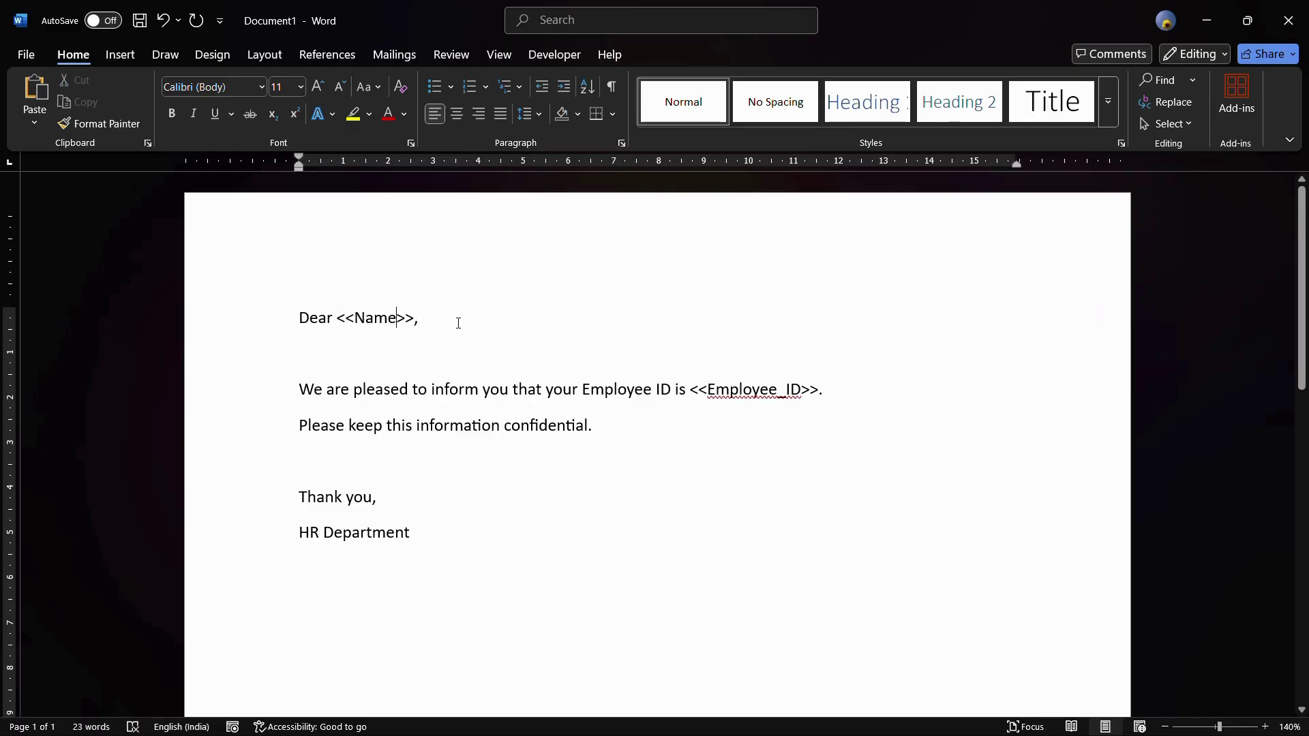
left_click_drag(689, 390, 820, 391)
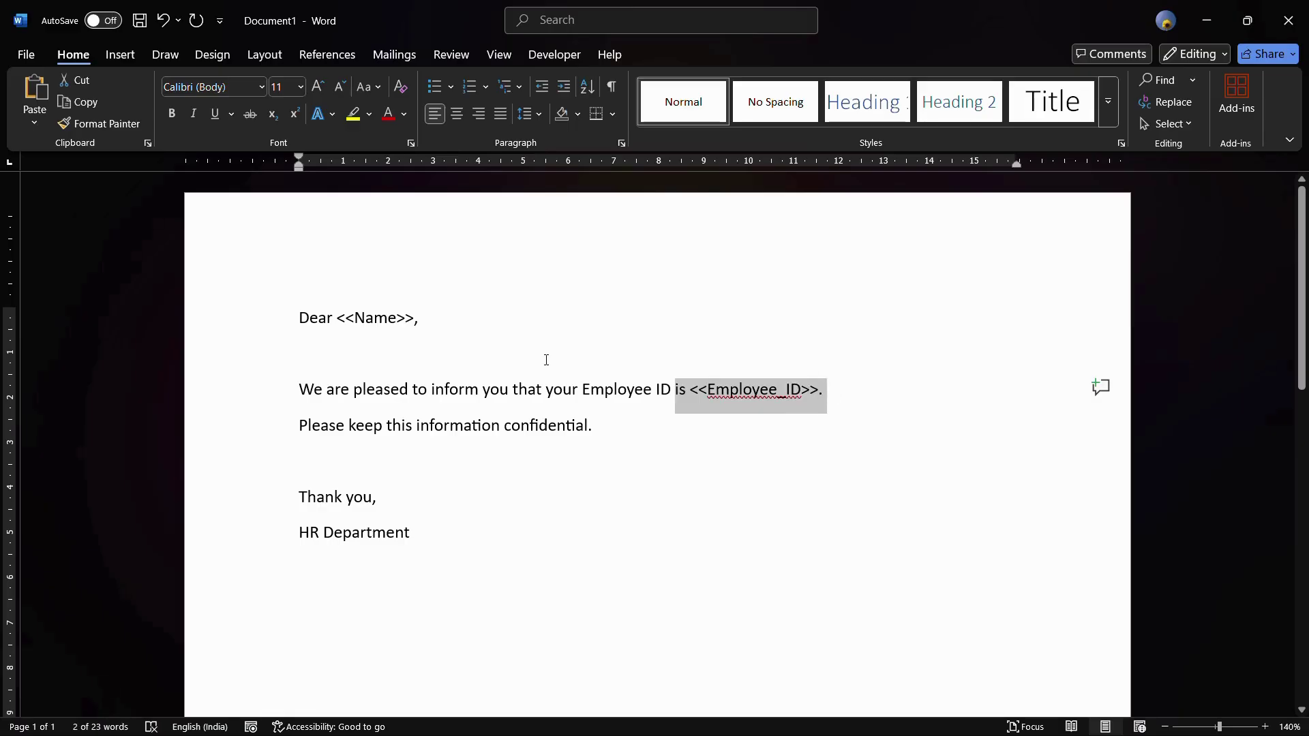
left_click(478, 371)
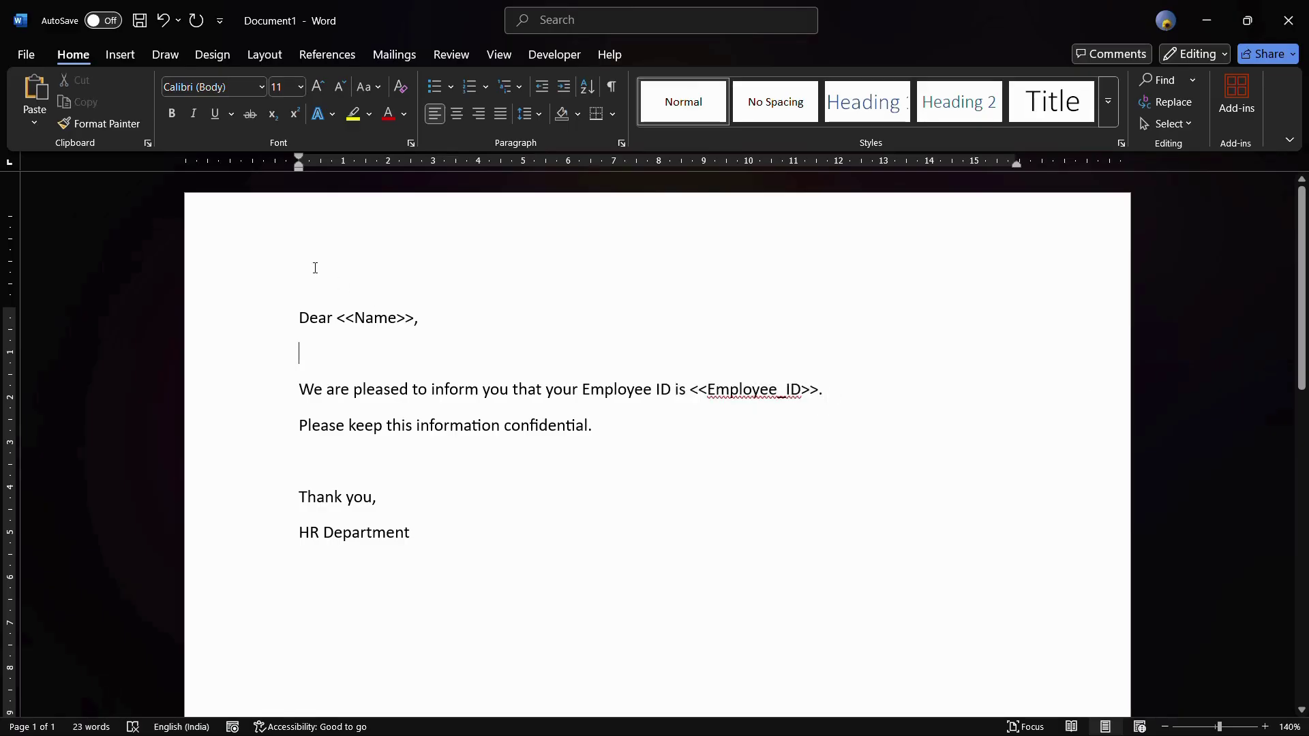
left_click(390, 63)
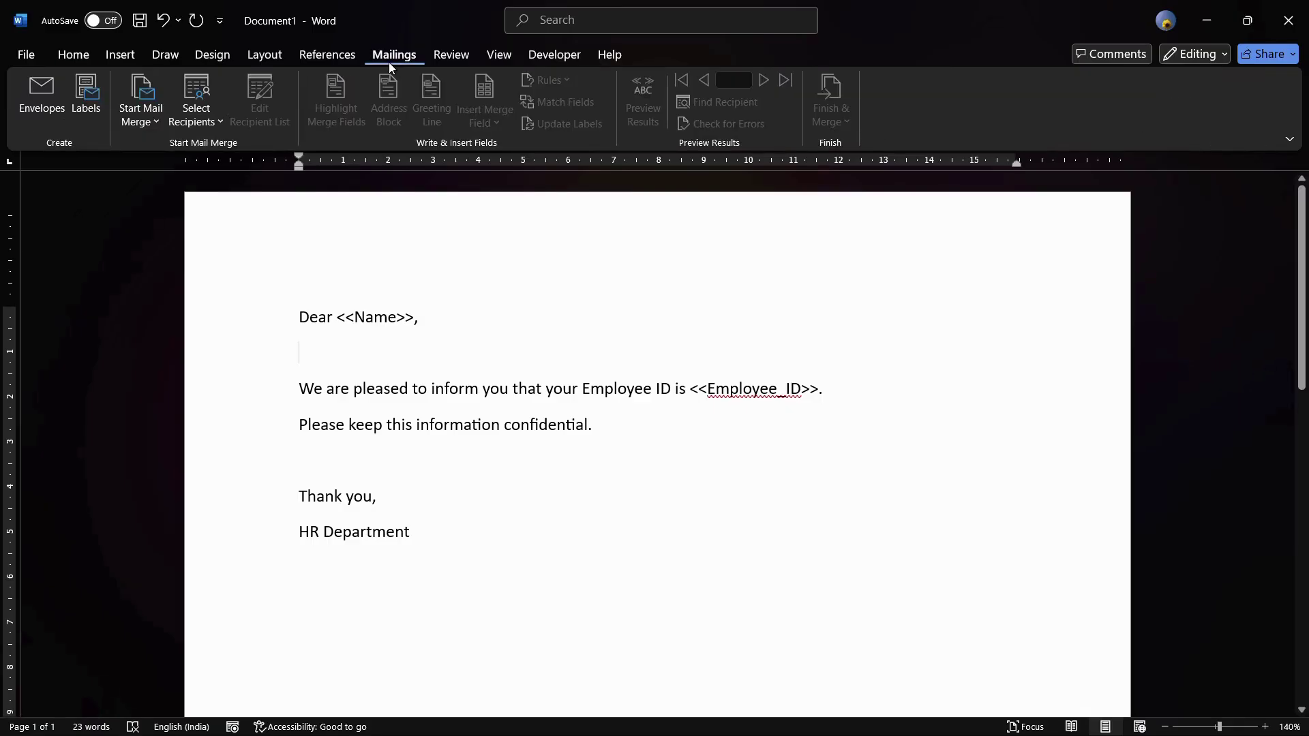
- Set the merge type to Letters and choose Use an Existing List for recipients
left_click(148, 123)
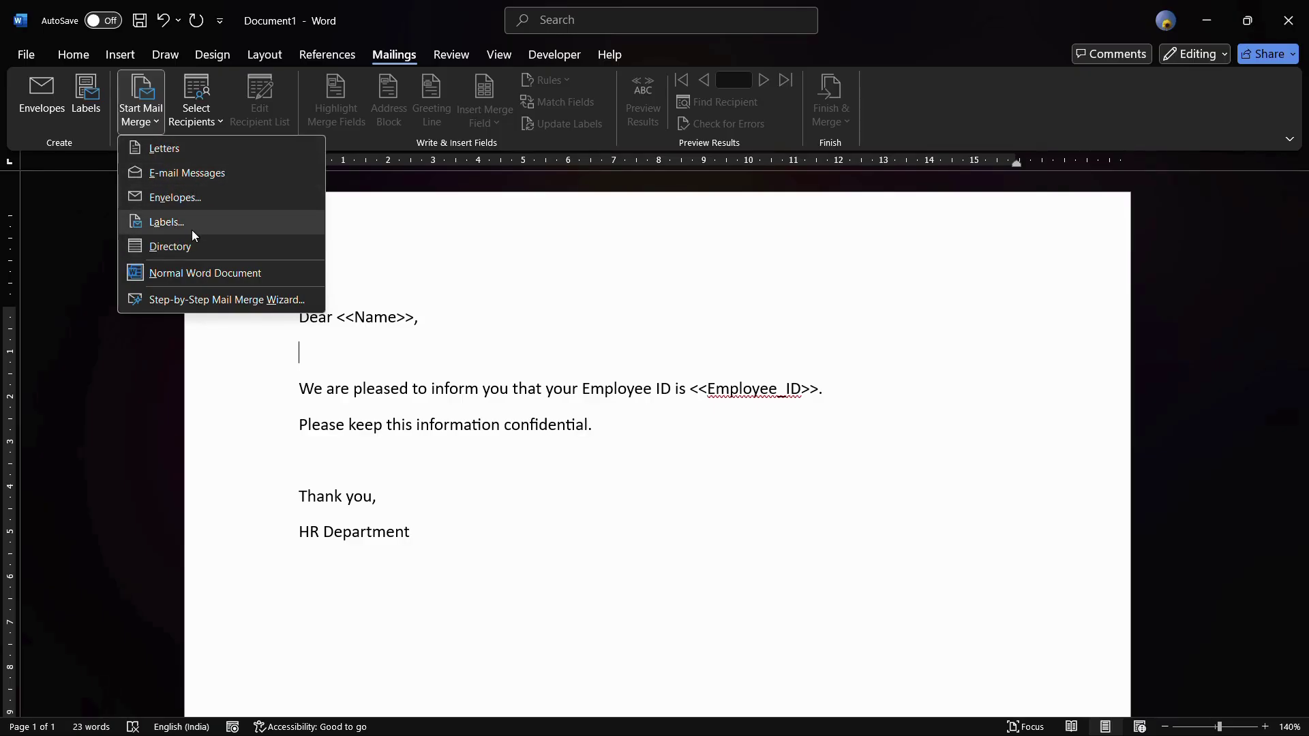
left_click(166, 149)
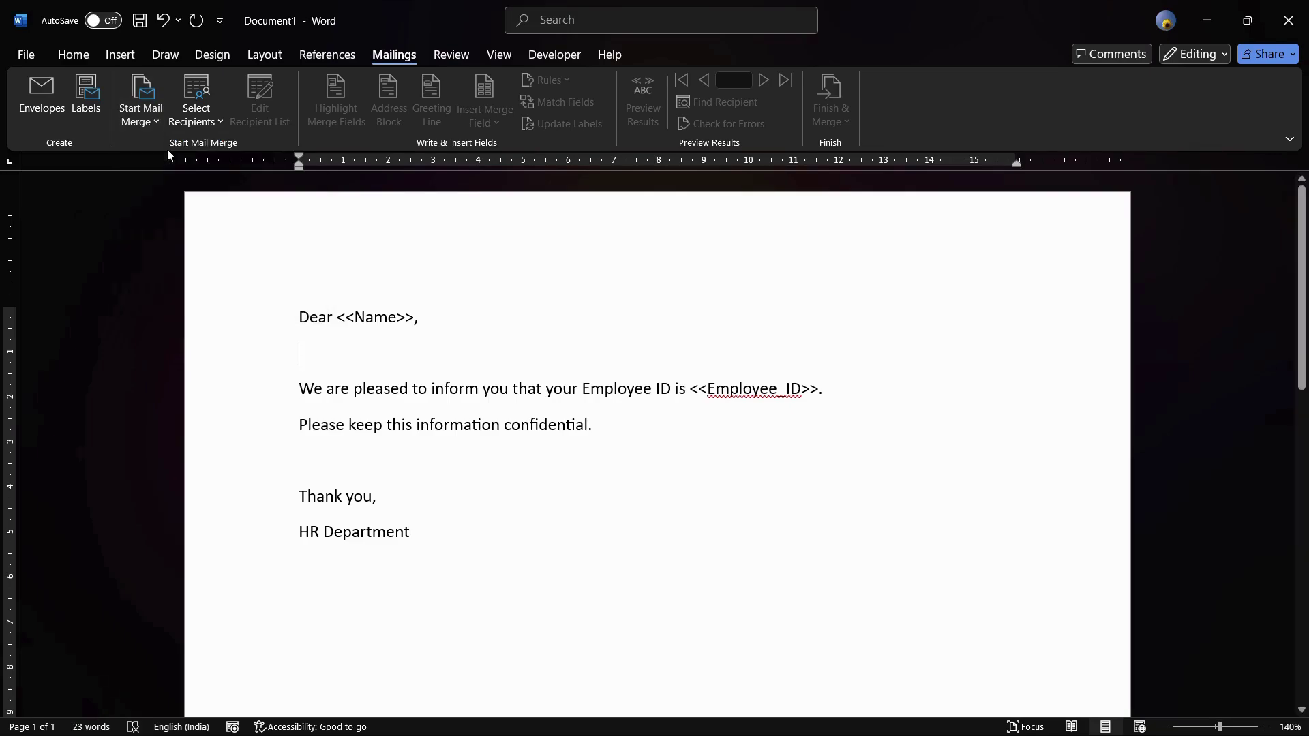
left_click(201, 122)
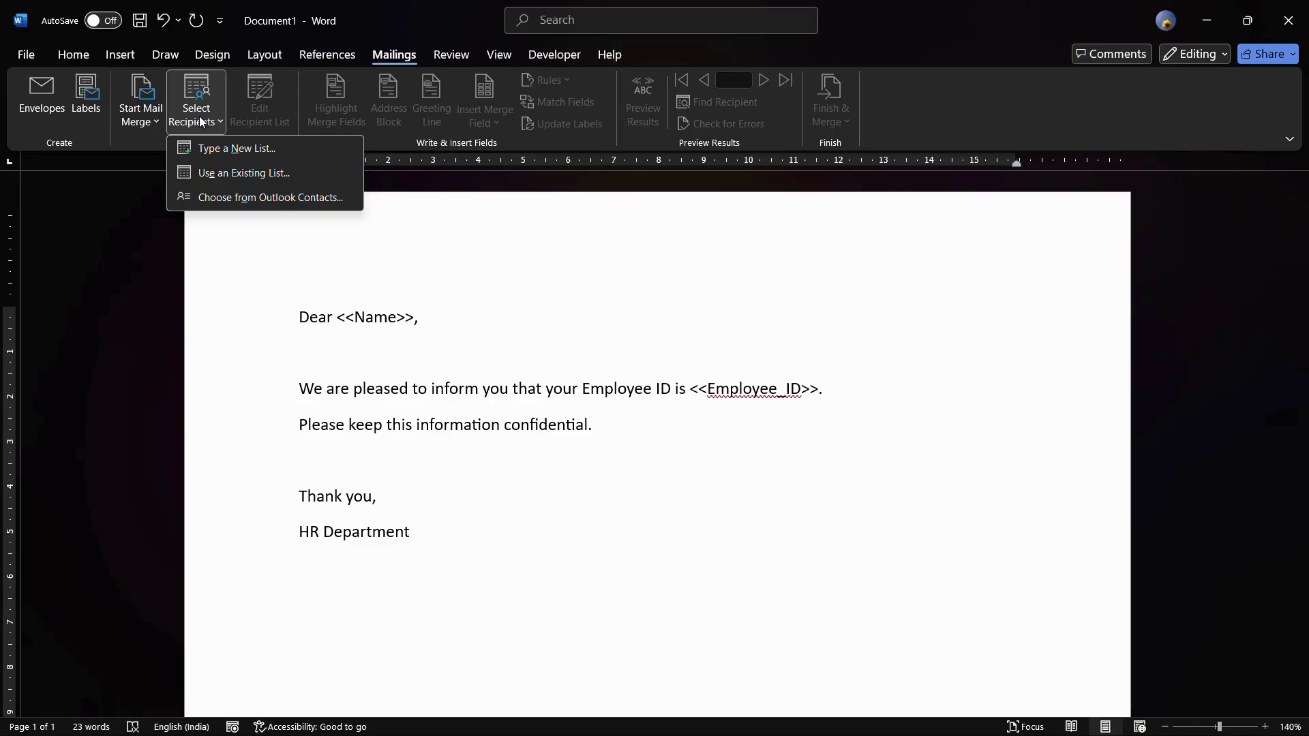
left_click(251, 173)
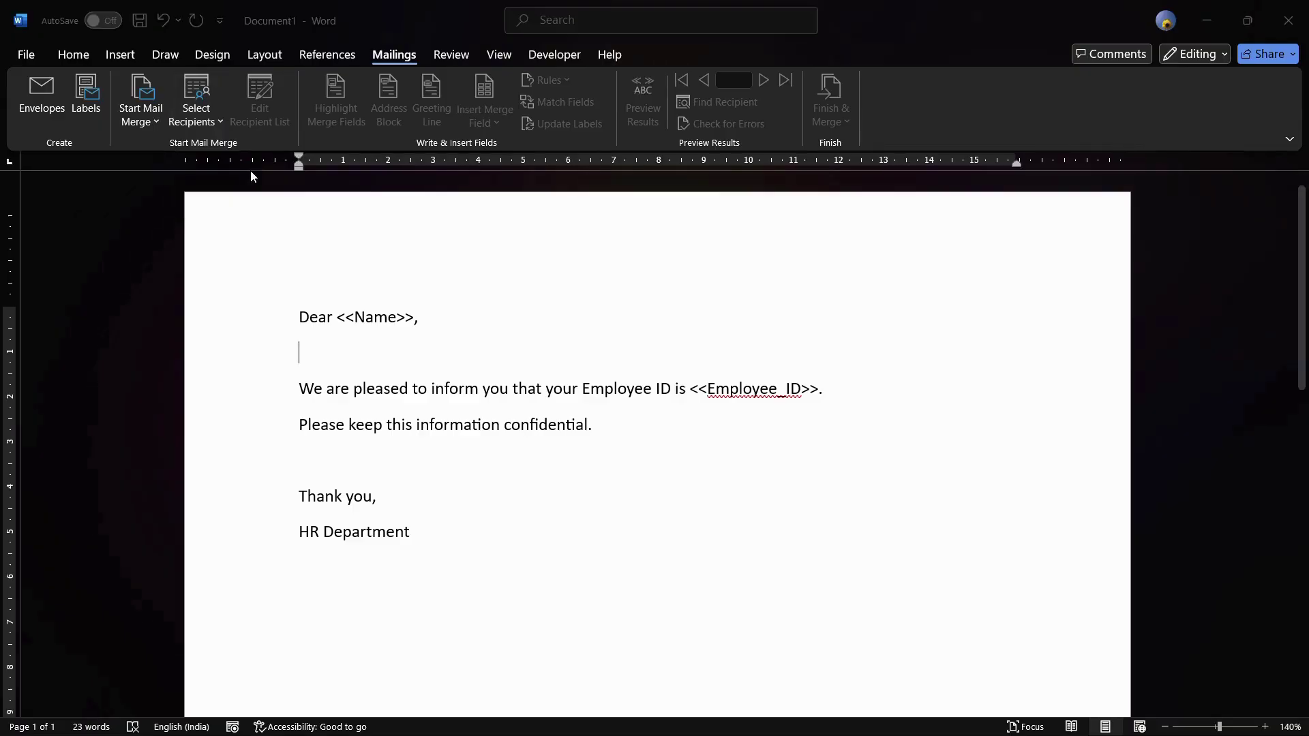
- Attach Book1's Sheet1$ table from Documents as recipients, first row as headers
left_click(105, 47)
left_click(196, 280)
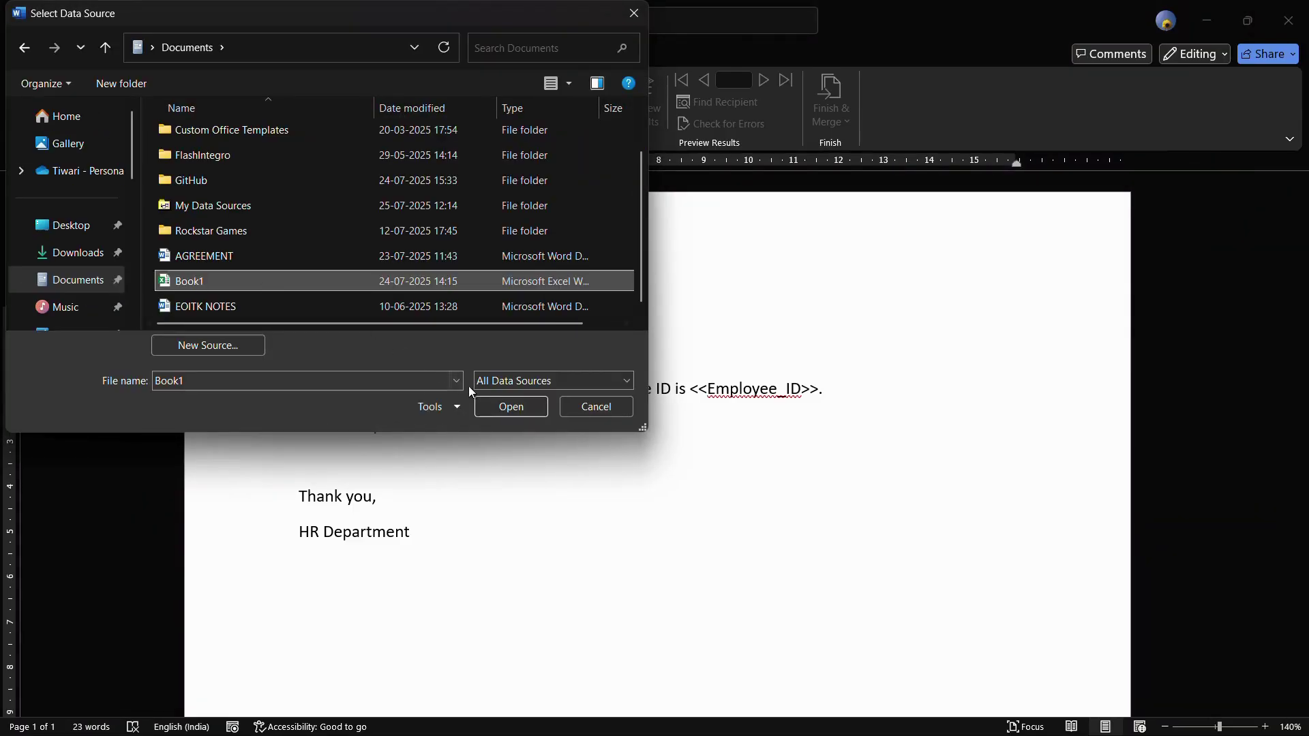
left_click(511, 407)
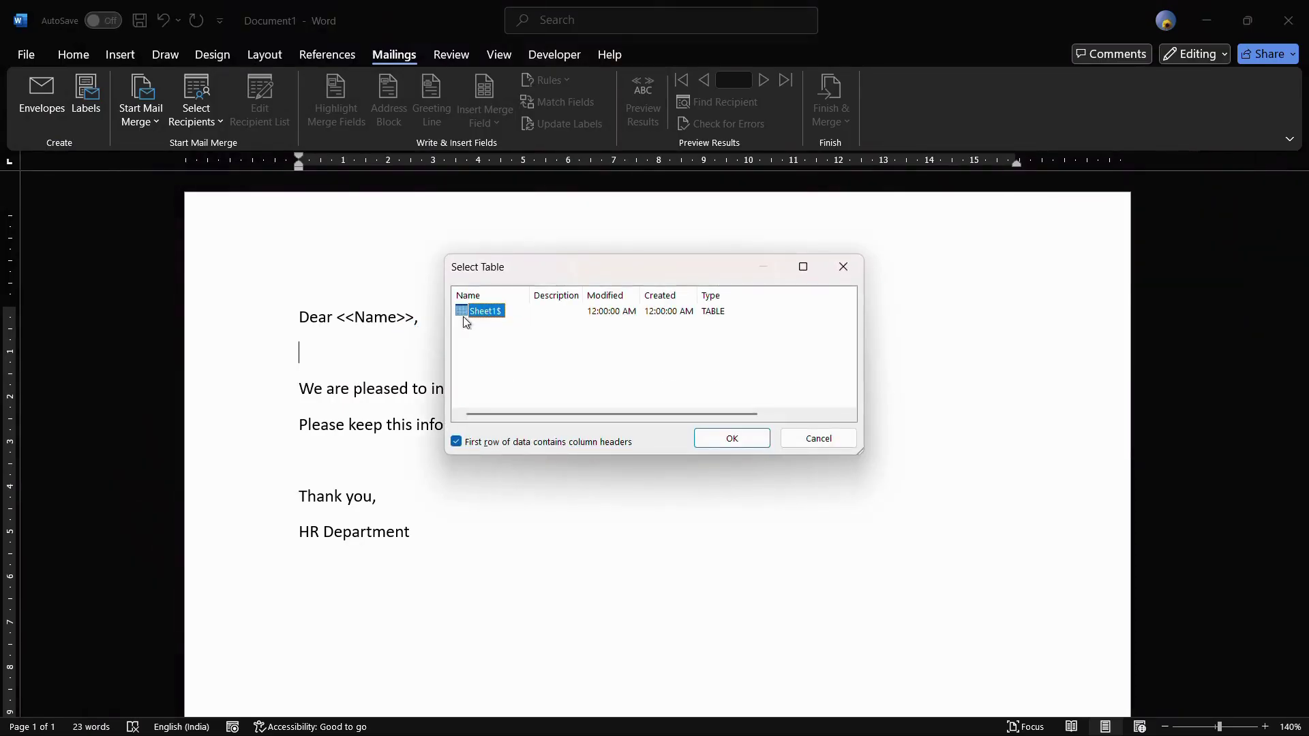
left_click_drag(501, 268, 481, 244)
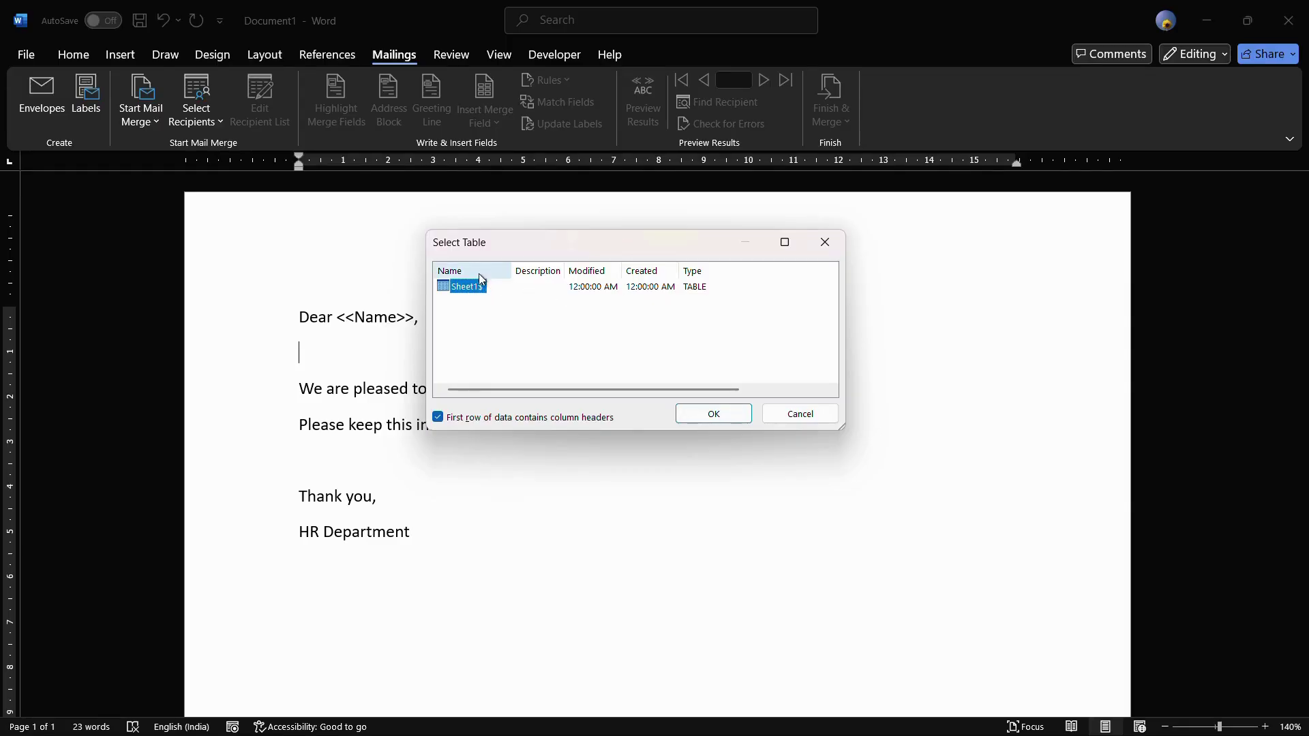
left_click(711, 417)
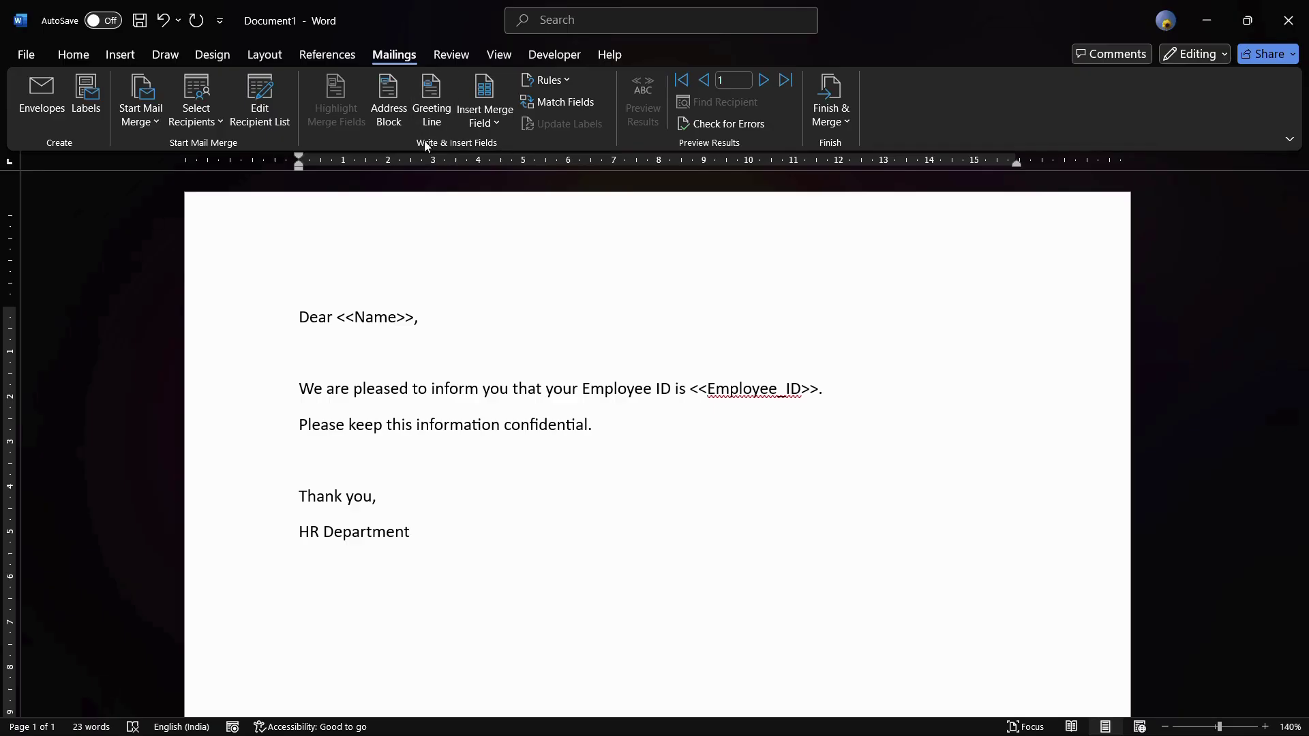
- Replace the plain-text <<Name>> placeholder after 'Dear' with the Name merge field
left_click(414, 318)
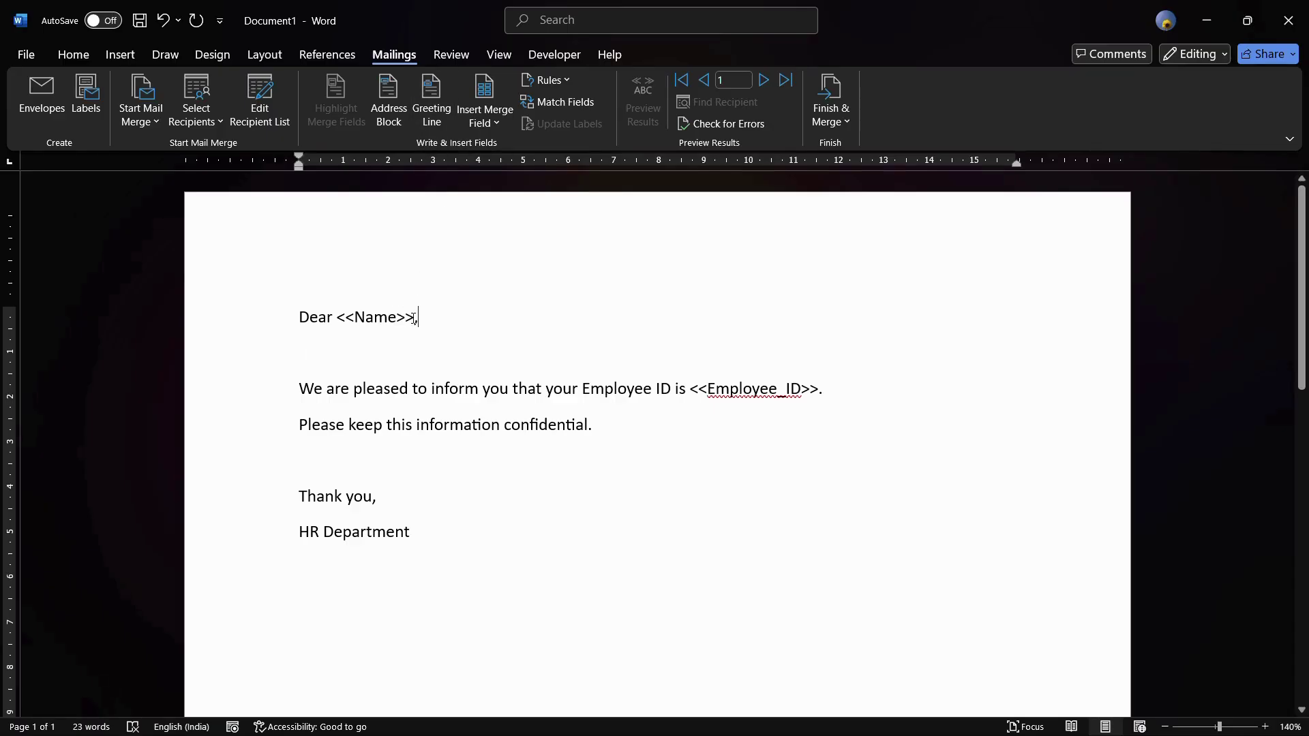
key("BackSpace")
key("BackSpace")
key("BackSpace")
key("BackSpace")
key("BackSpace")
key("BackSpace")
key("BackSpace")
key("BackSpace")
left_click(489, 121)
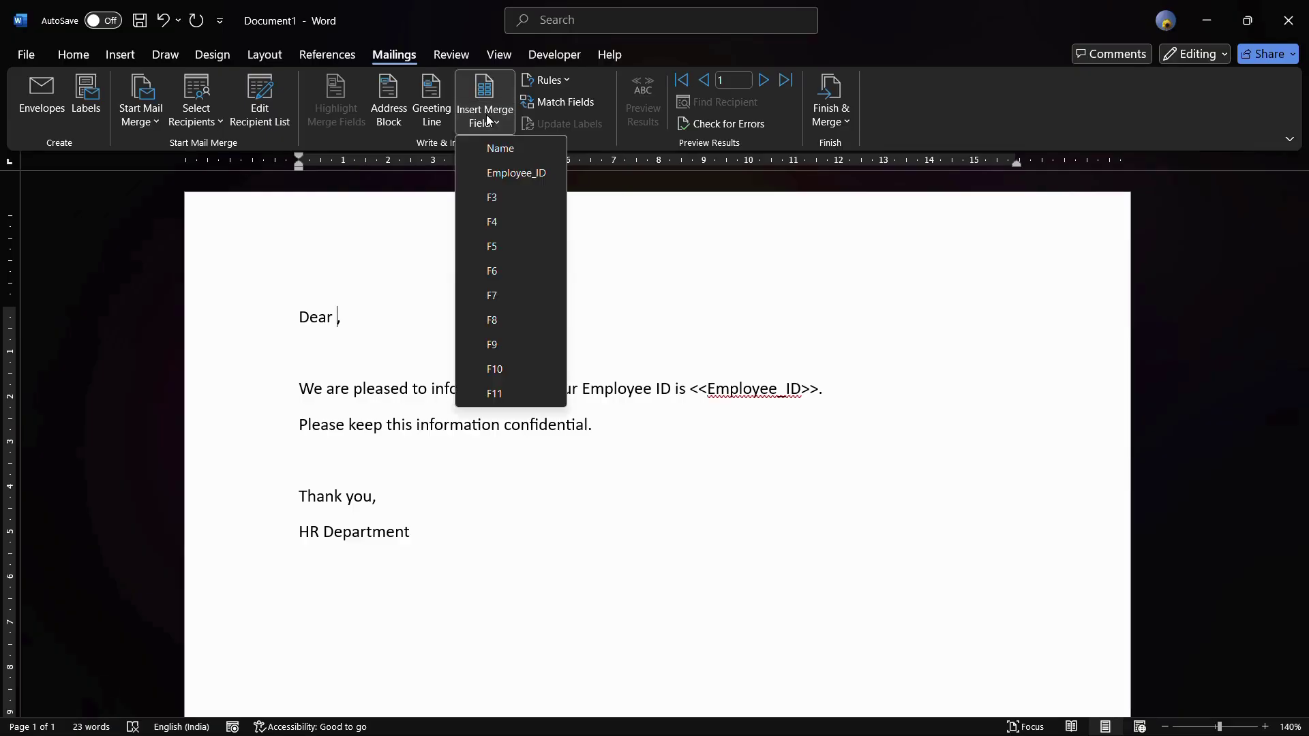
left_click(506, 148)
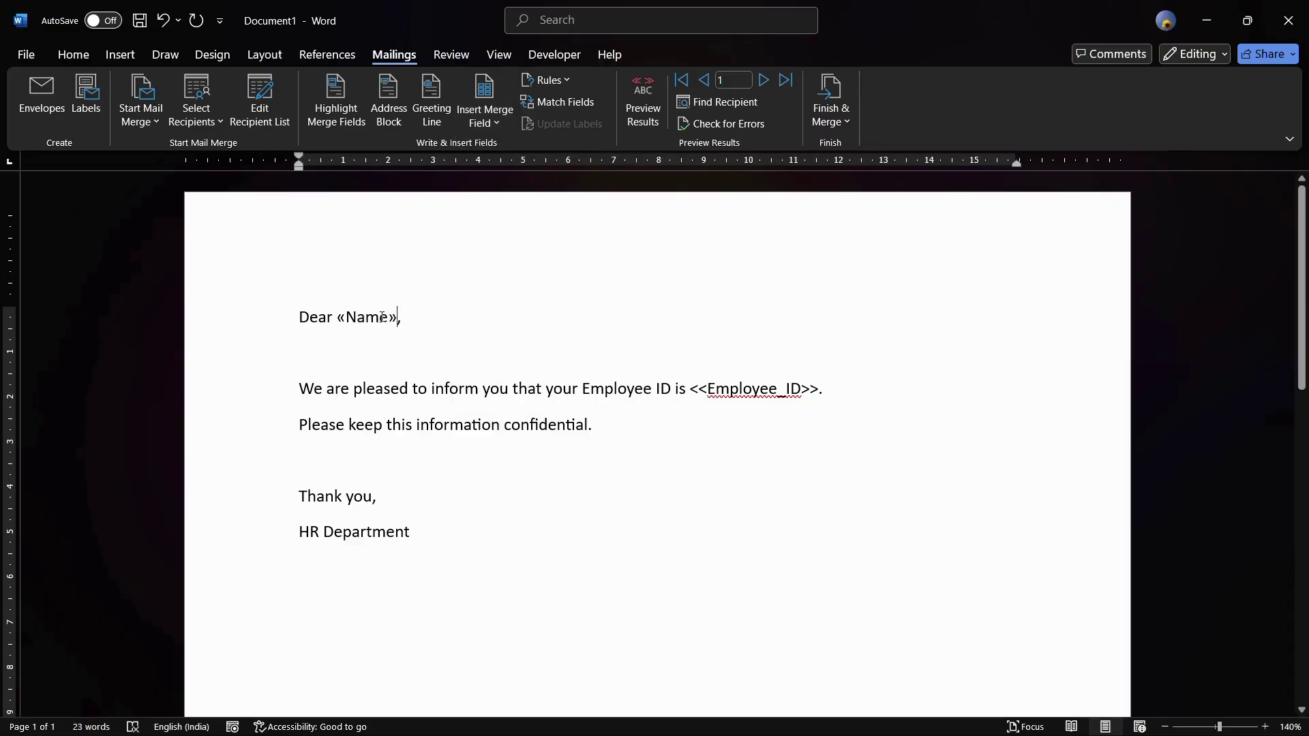
- Replace the Employee_ID placeholder before the period with the Employee_ID merge field
left_click(822, 395)
key("BackSpace")
key("BackSpace")
key("BackSpace")
key("BackSpace")
key("BackSpace")
key("BackSpace")
key("BackSpace")
key("BackSpace")
key("BackSpace")
key("BackSpace")
key("BackSpace")
key("BackSpace")
key("BackSpace")
key("BackSpace")
key("BackSpace")
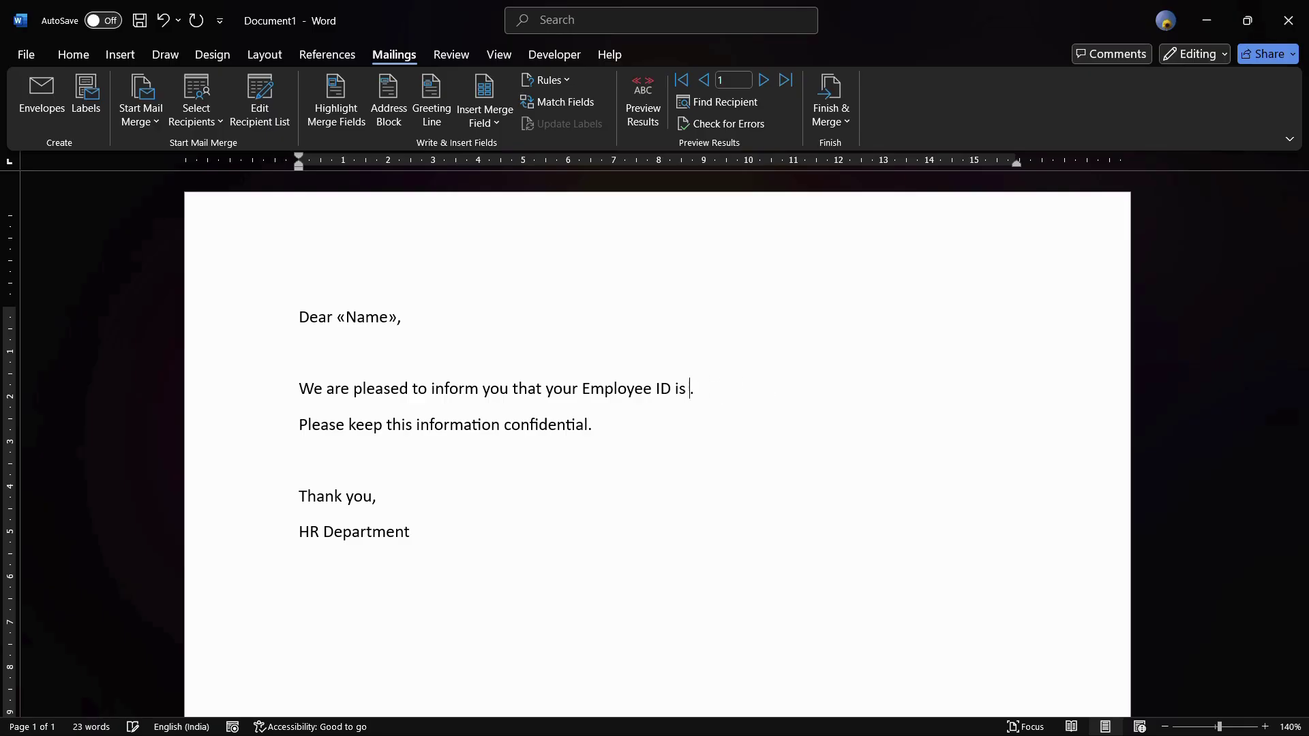
left_click(485, 116)
left_click(502, 175)
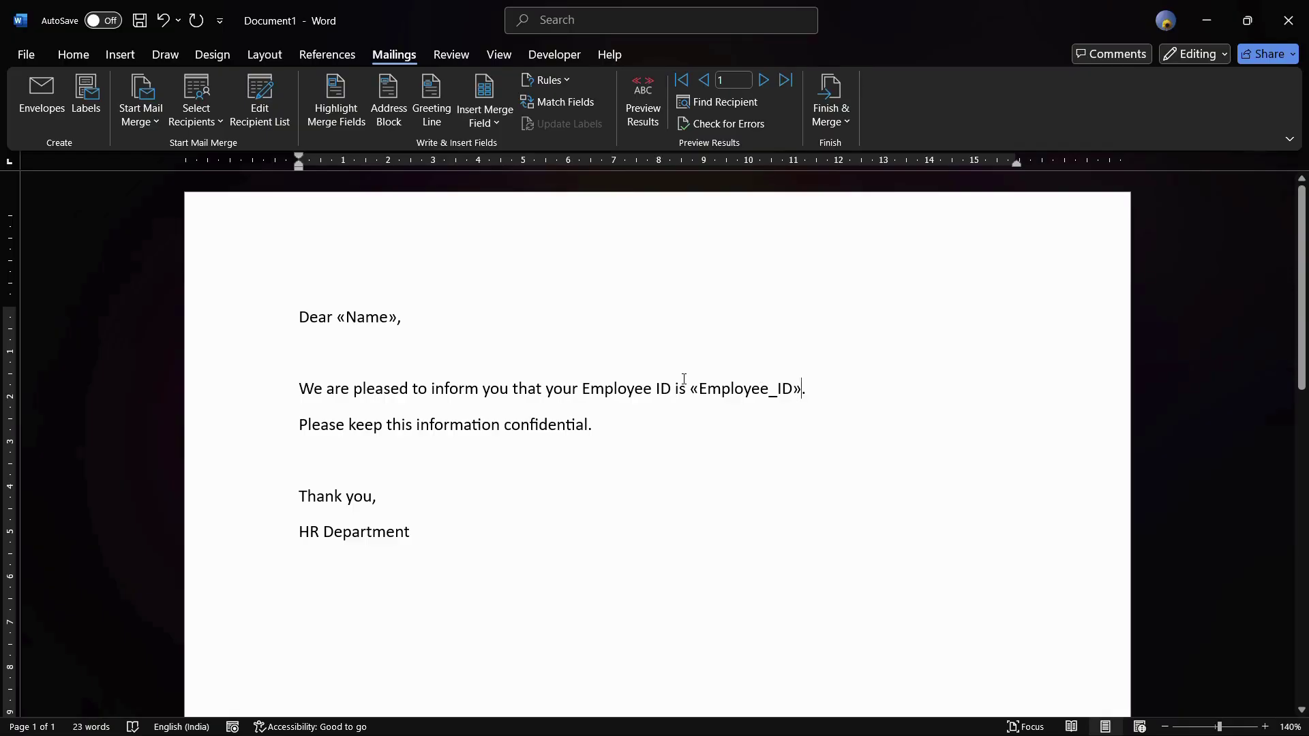
left_click(604, 416)
- Preview Results to show the first employee's merged name and ID
left_click(639, 120)
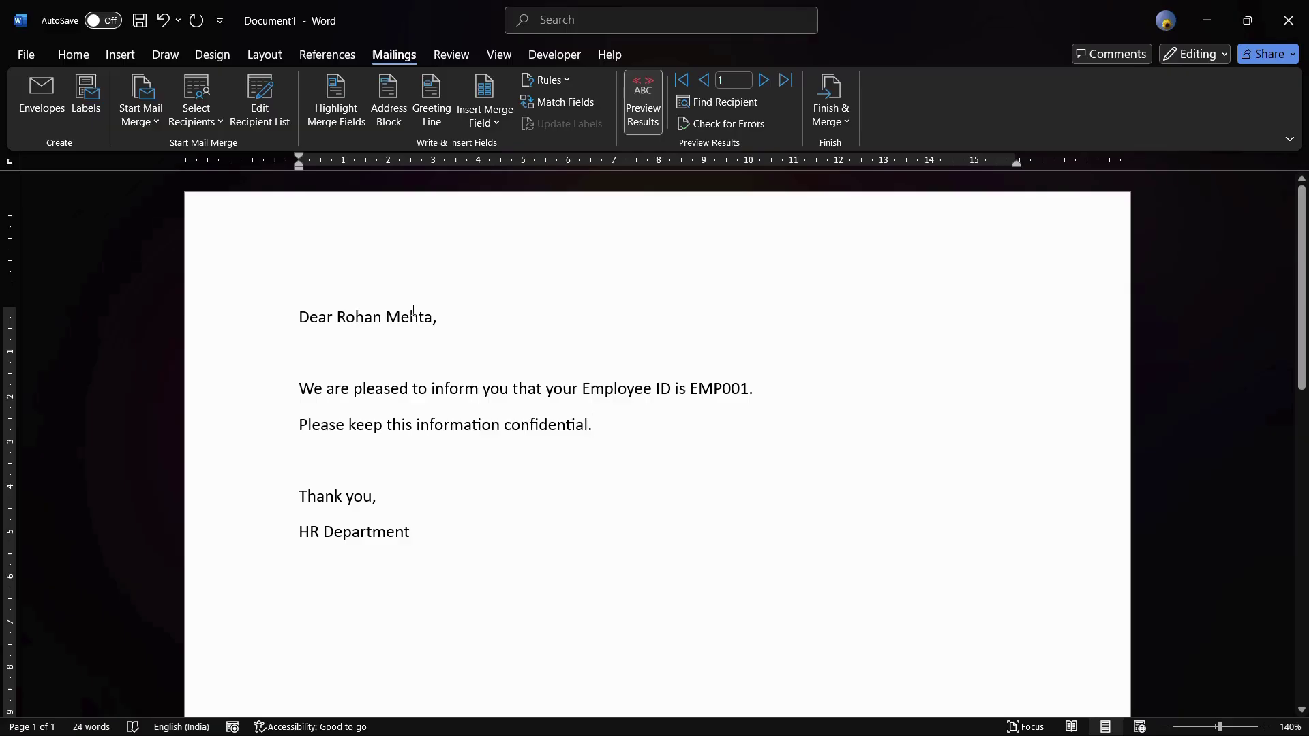
left_click_drag(339, 312, 432, 317)
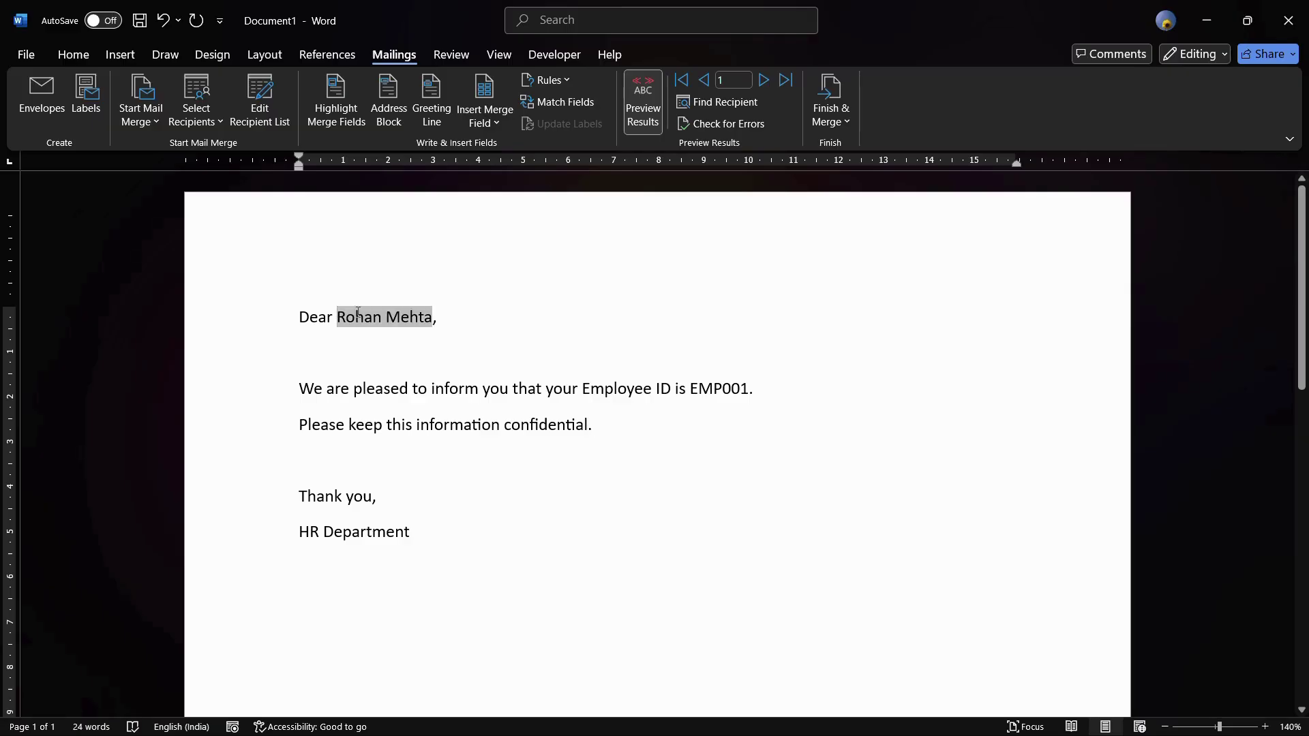
left_click_drag(690, 388, 750, 398)
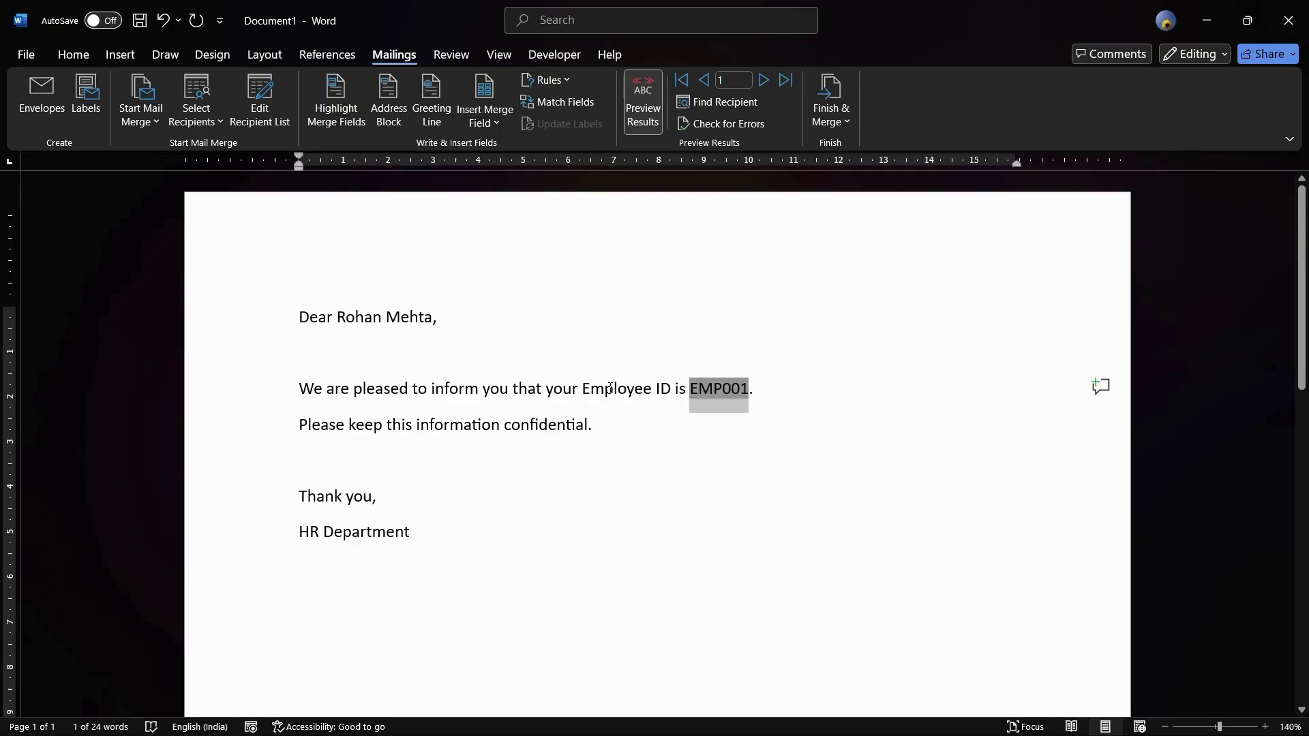
- Compare the preview against the first row's name and ID in Excel, then return to Word
key("alt+Tab")
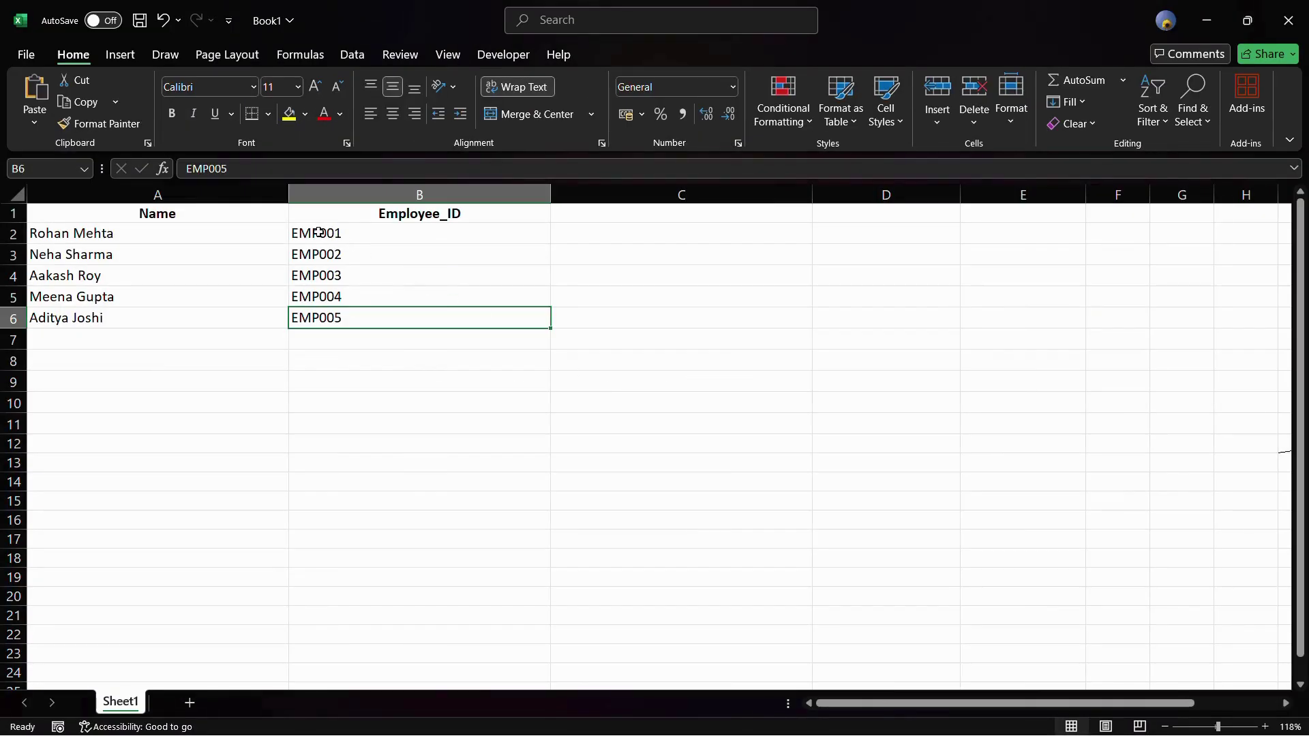
left_click(266, 231)
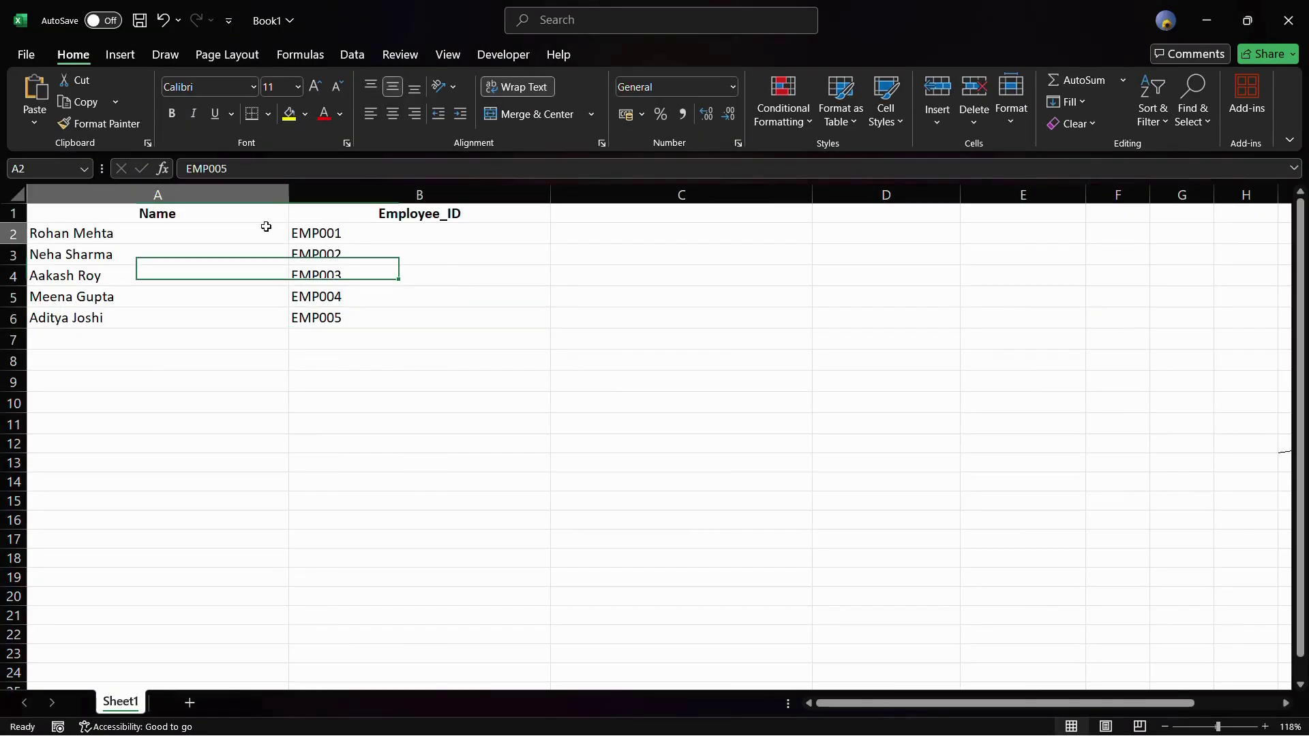
double_click(333, 234)
left_click_drag(333, 234, 269, 232)
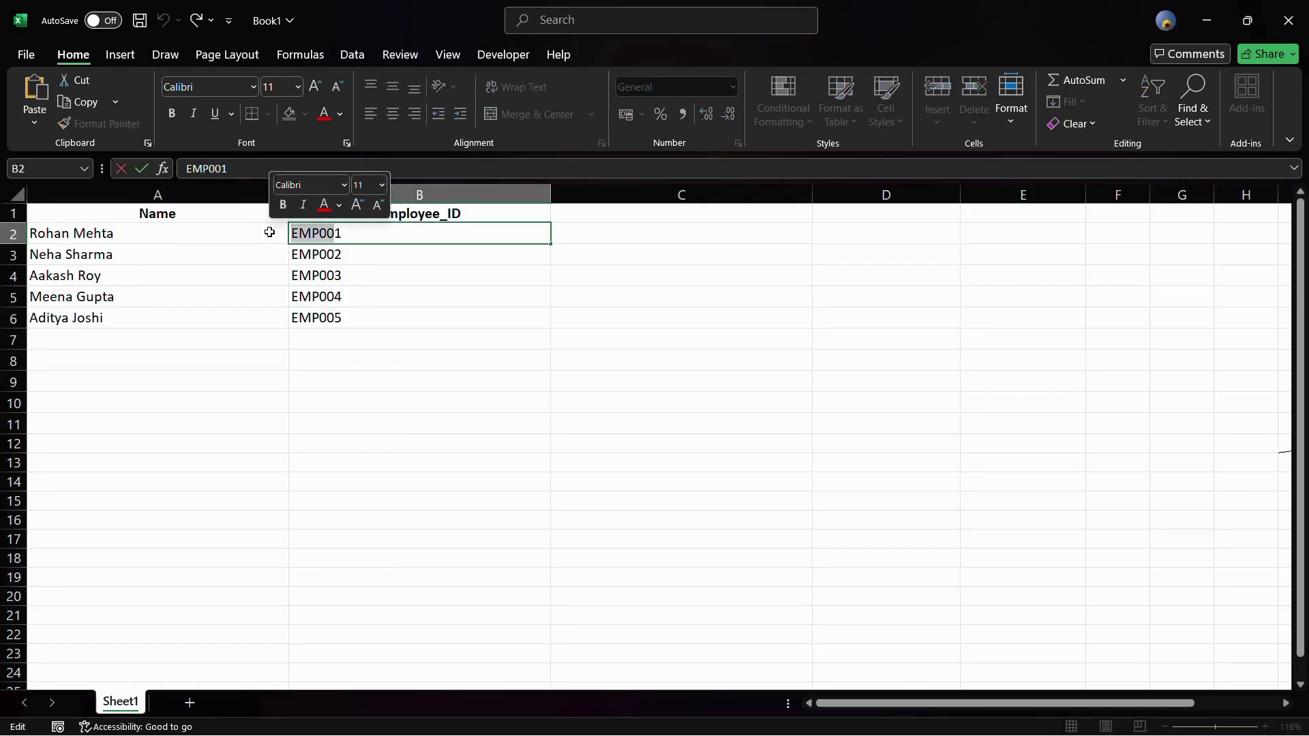
key("alt+Tab")
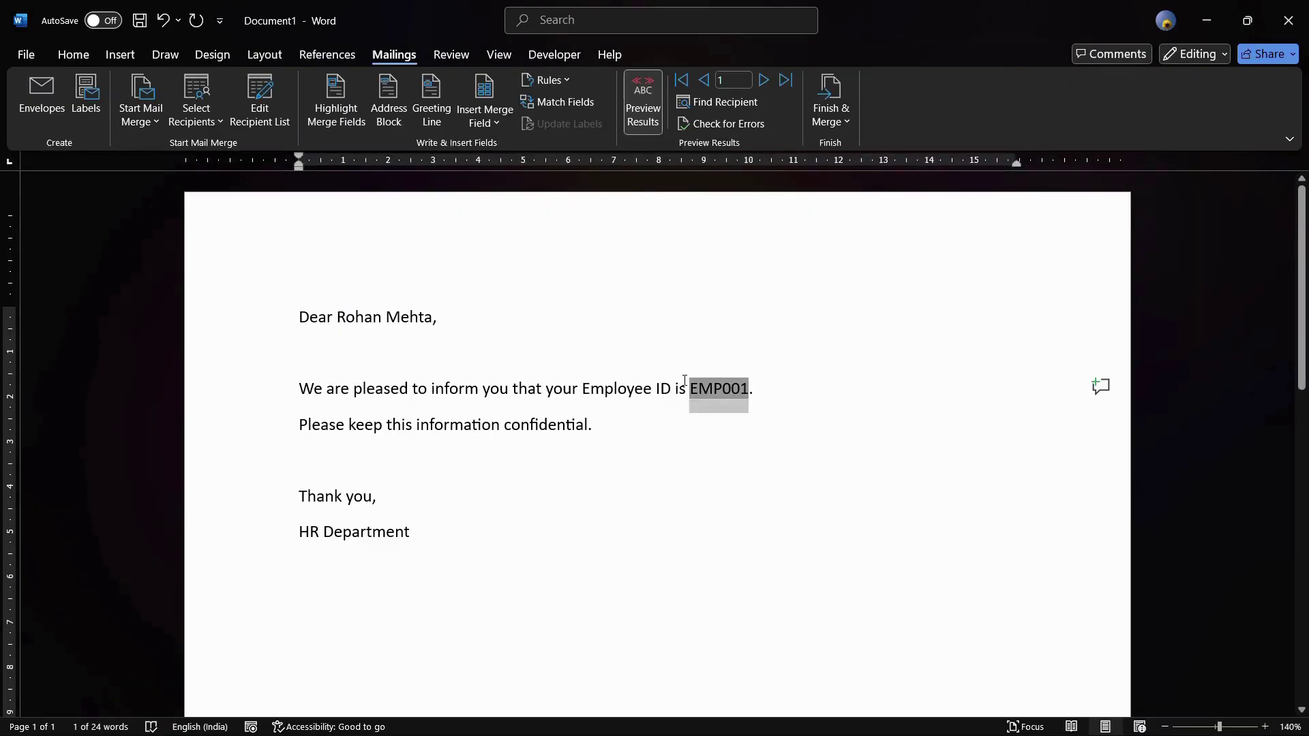
- Advance the preview to the second recipient's letter
left_click(684, 380)
left_click_drag(686, 383, 716, 387)
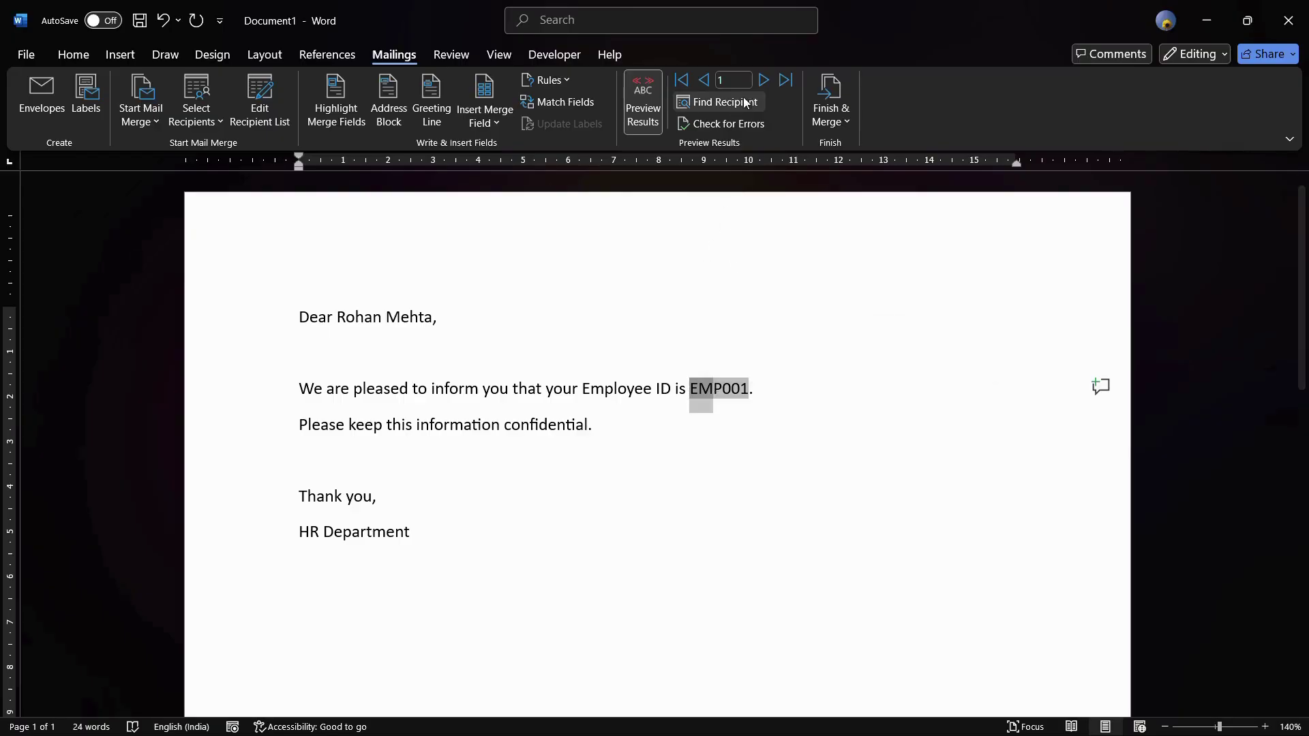
left_click(764, 80)
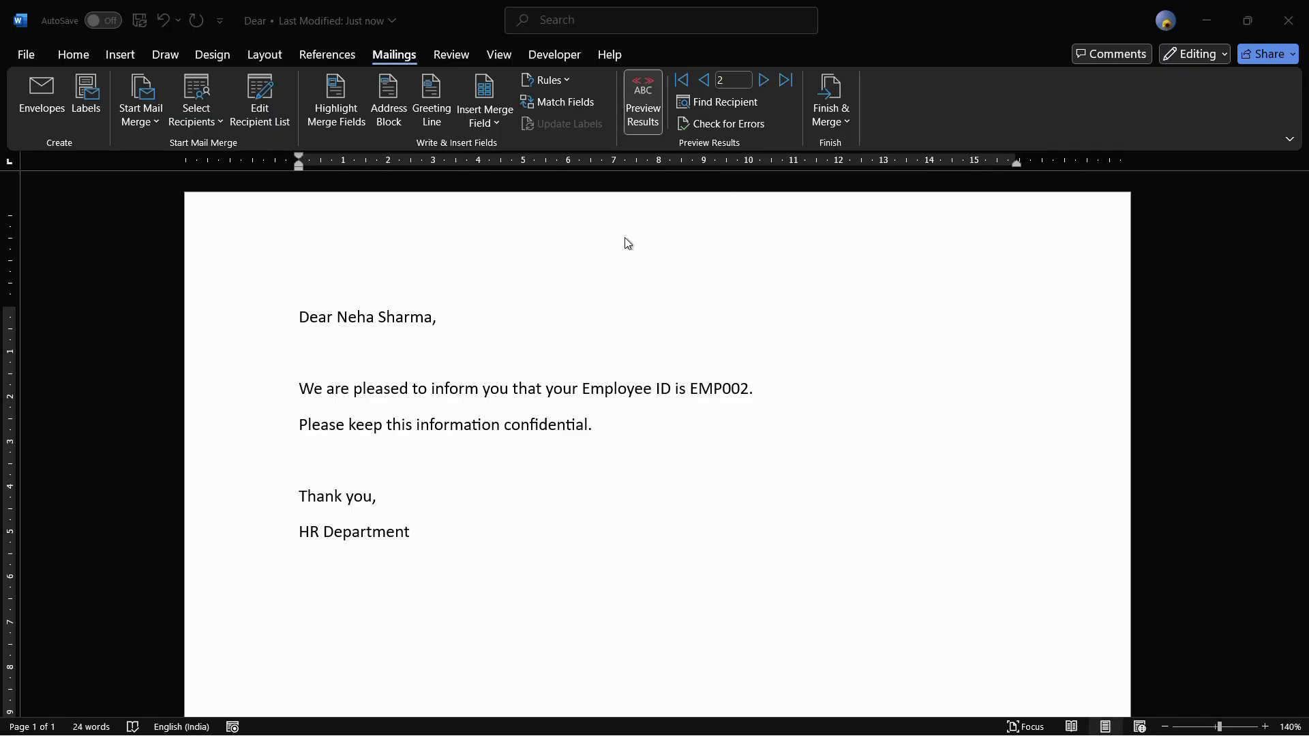
left_click(473, 424)
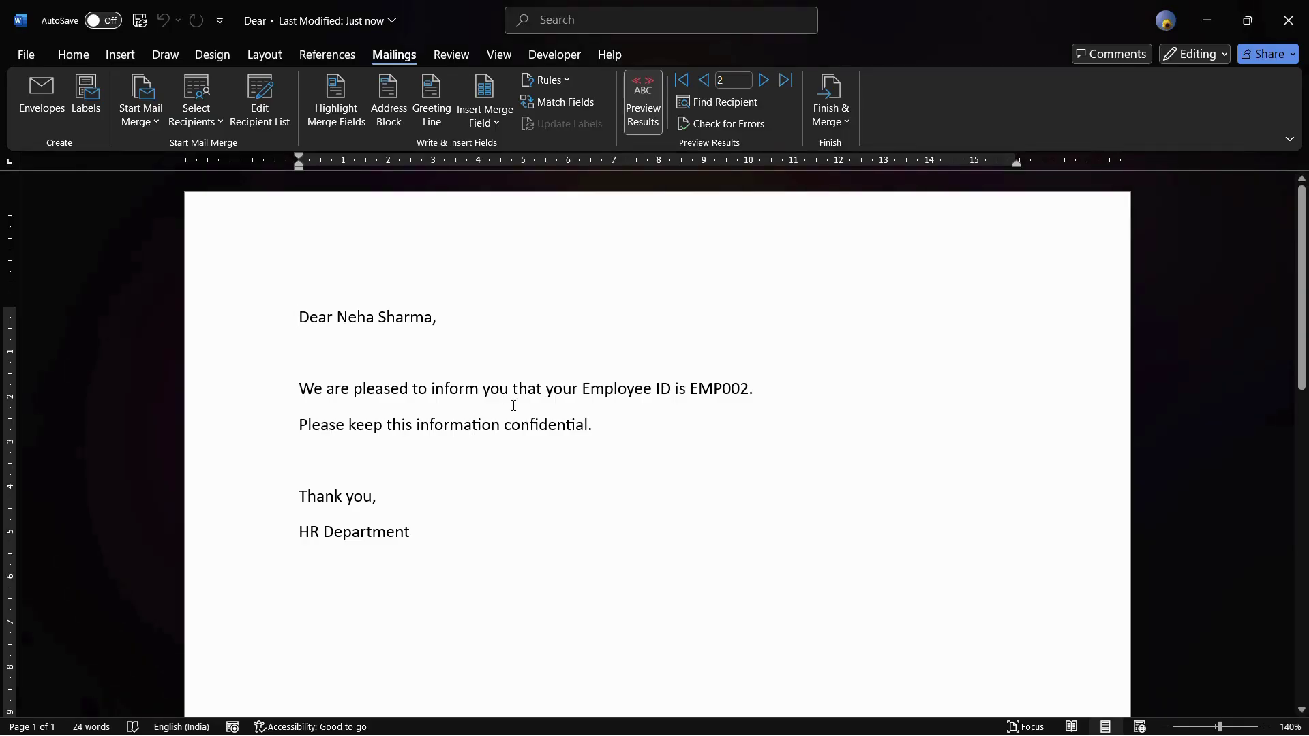
- Add a period at the end of the confidentiality sentence
left_click(587, 426)
type(".")
scroll(476, 389, "down", 3)
scroll(547, 357, "up", 3)
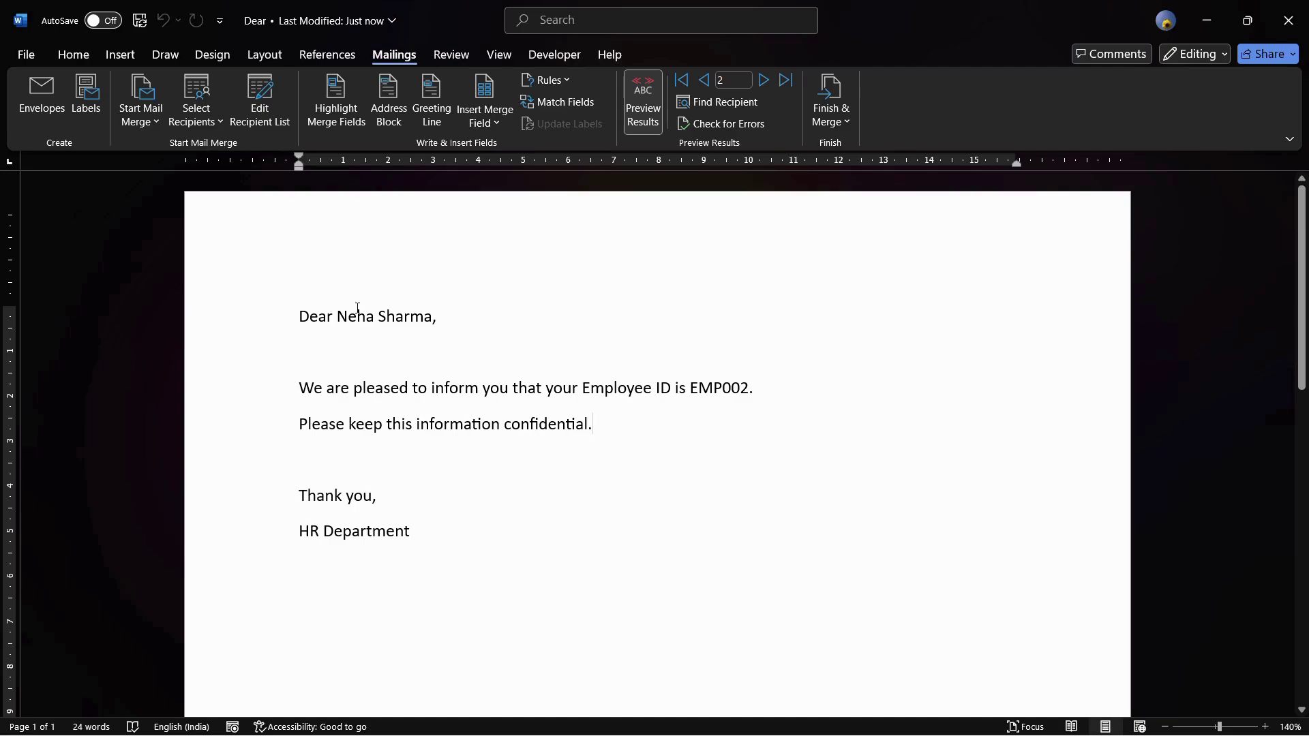
- Merge all records via Edit Individual Documents into Letters1 and scroll through the letters
left_click(835, 108)
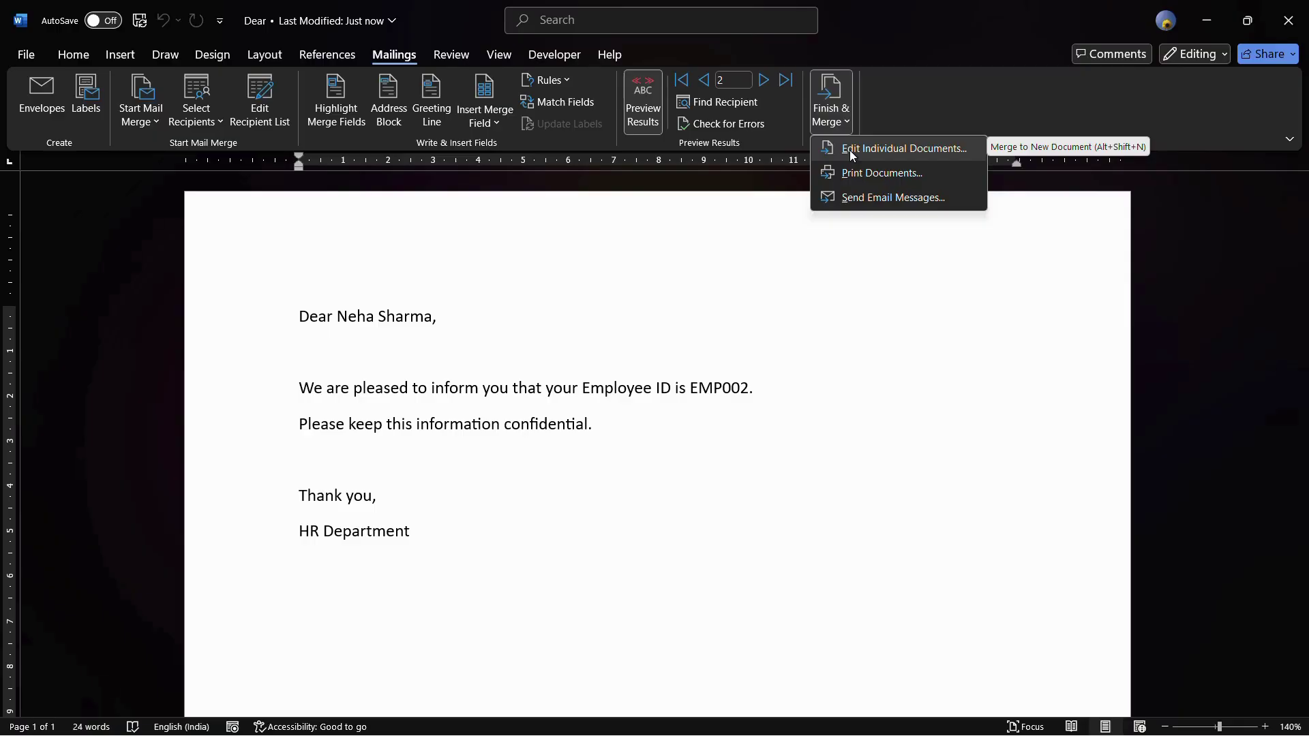
left_click(886, 150)
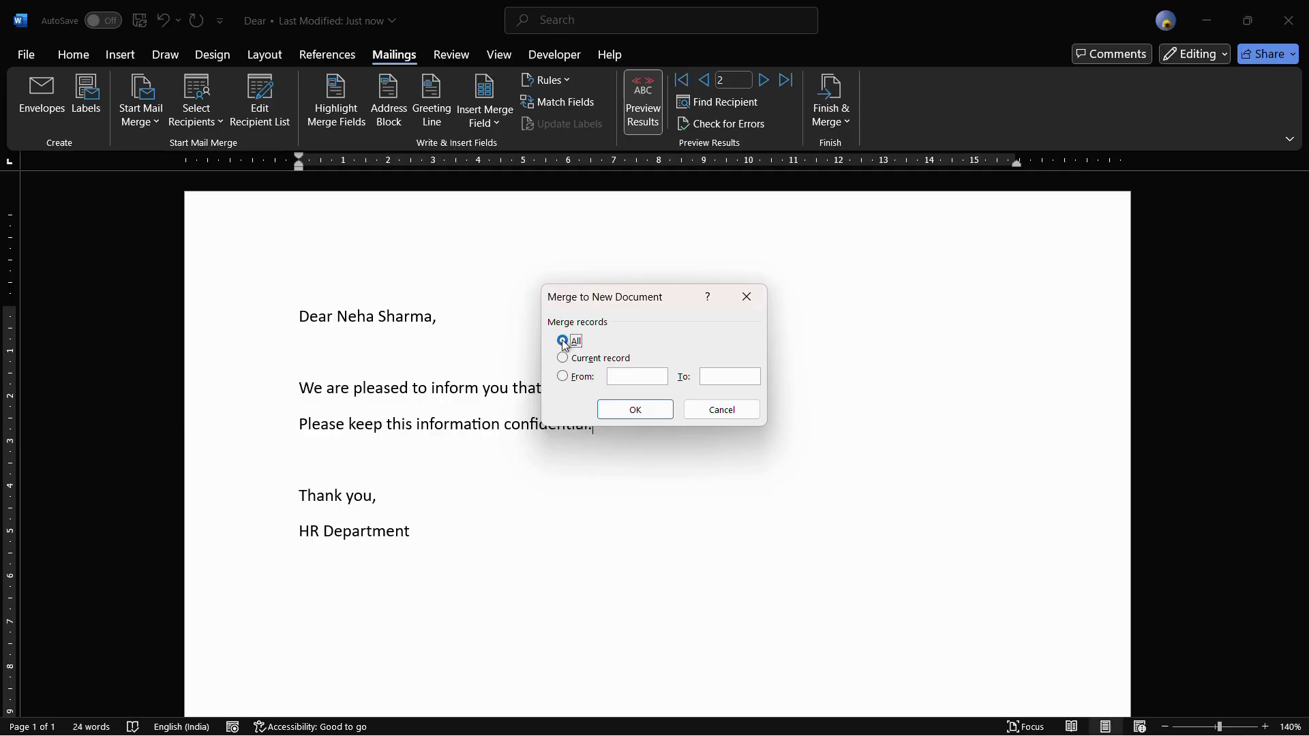
left_click(633, 412)
scroll(594, 418, "down", 8)
scroll(595, 418, "up", 5)
scroll(595, 418, "down", 15)
scroll(594, 418, "down", 15)
scroll(595, 418, "down", 15)
scroll(594, 418, "down", 15)
scroll(594, 417, "down", 15)
scroll(595, 418, "down", 3)
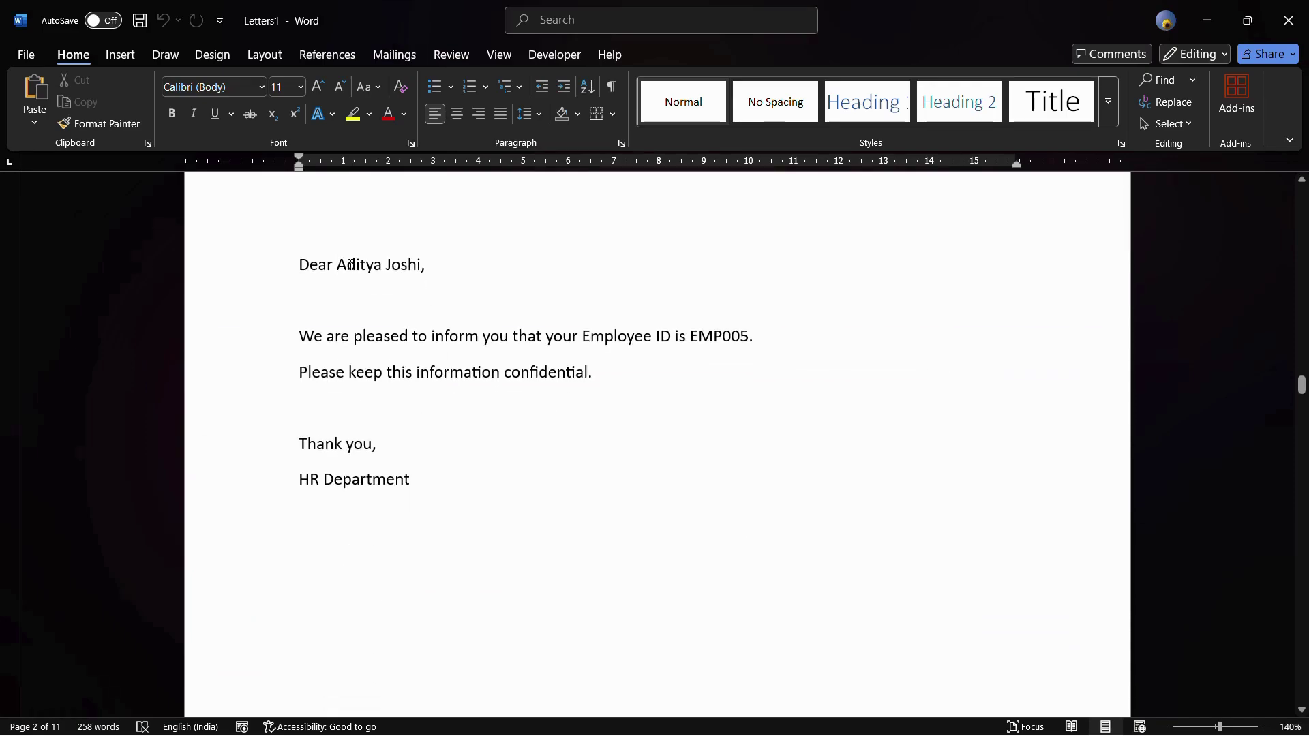
left_click_drag(351, 265, 429, 265)
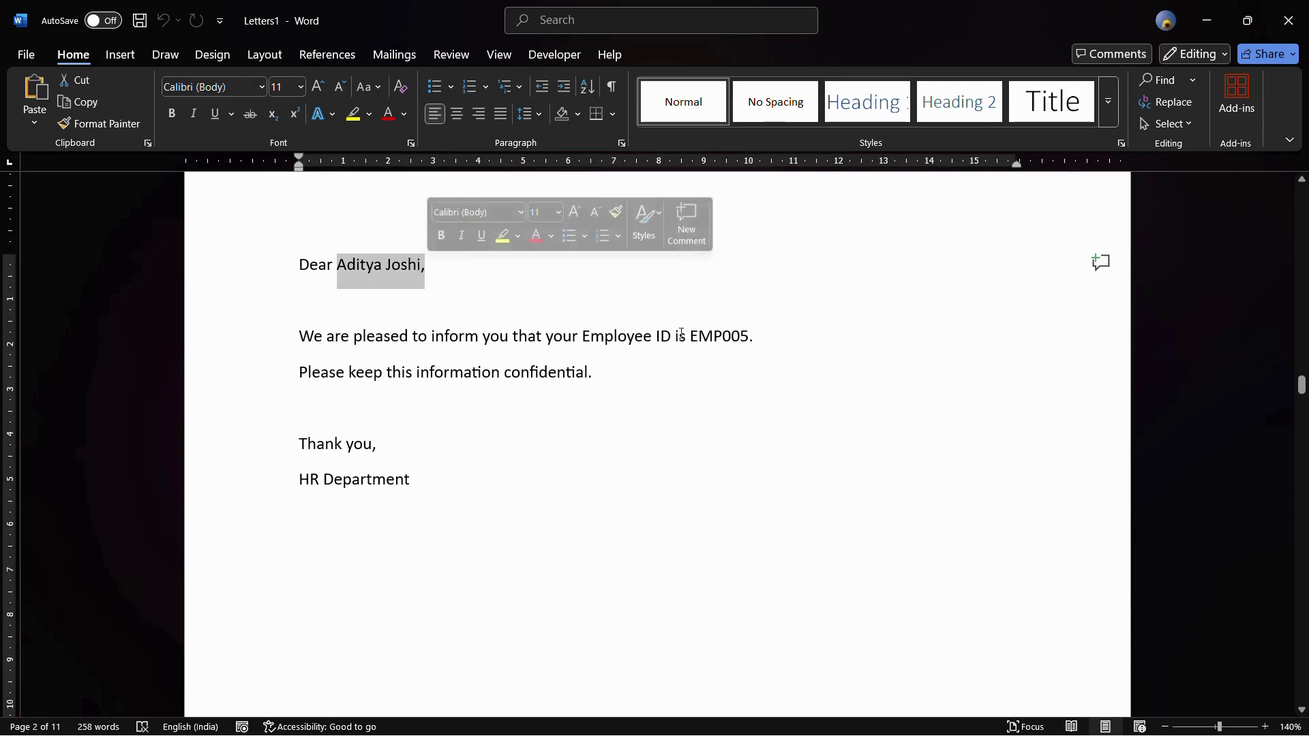
left_click_drag(682, 334, 752, 336)
scroll(733, 334, "down", 10)
scroll(733, 334, "up", 10)
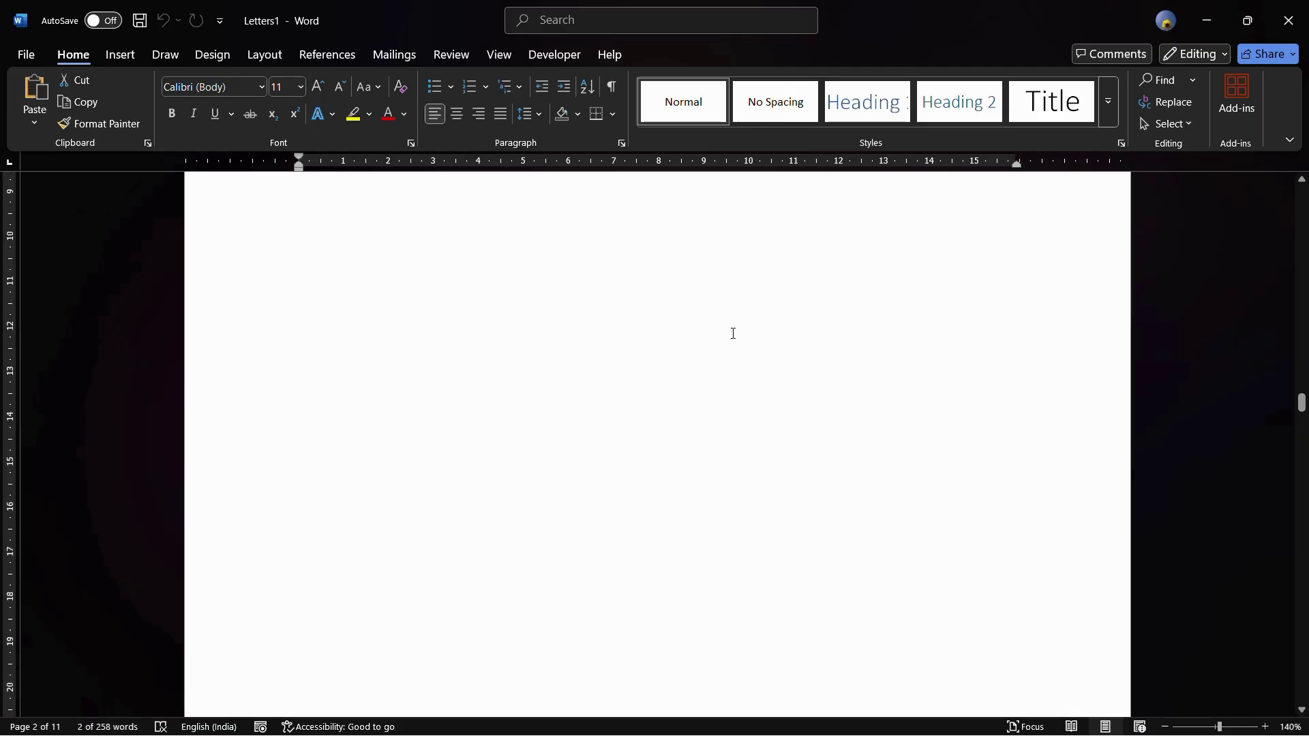
scroll(678, 390, "down", 15)
scroll(558, 296, "up", 3)
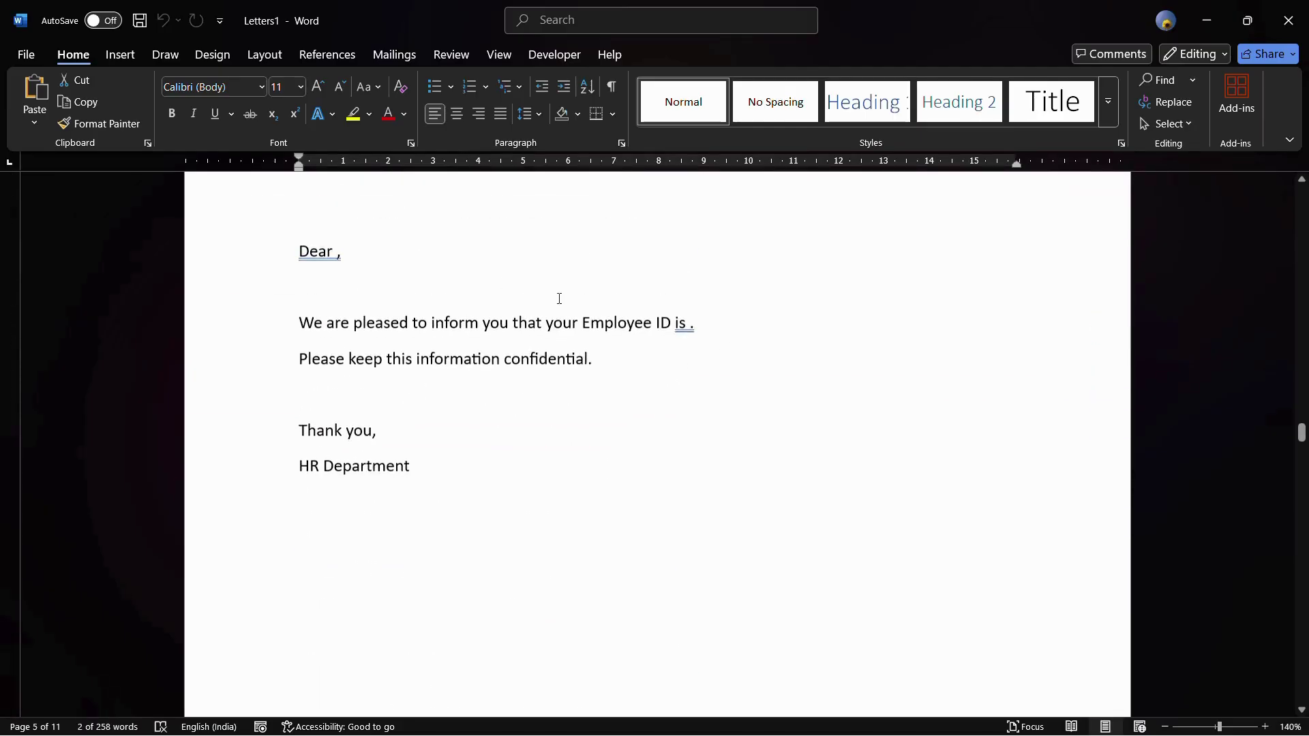
scroll(535, 333, "down", 10)
scroll(535, 333, "up", 20)
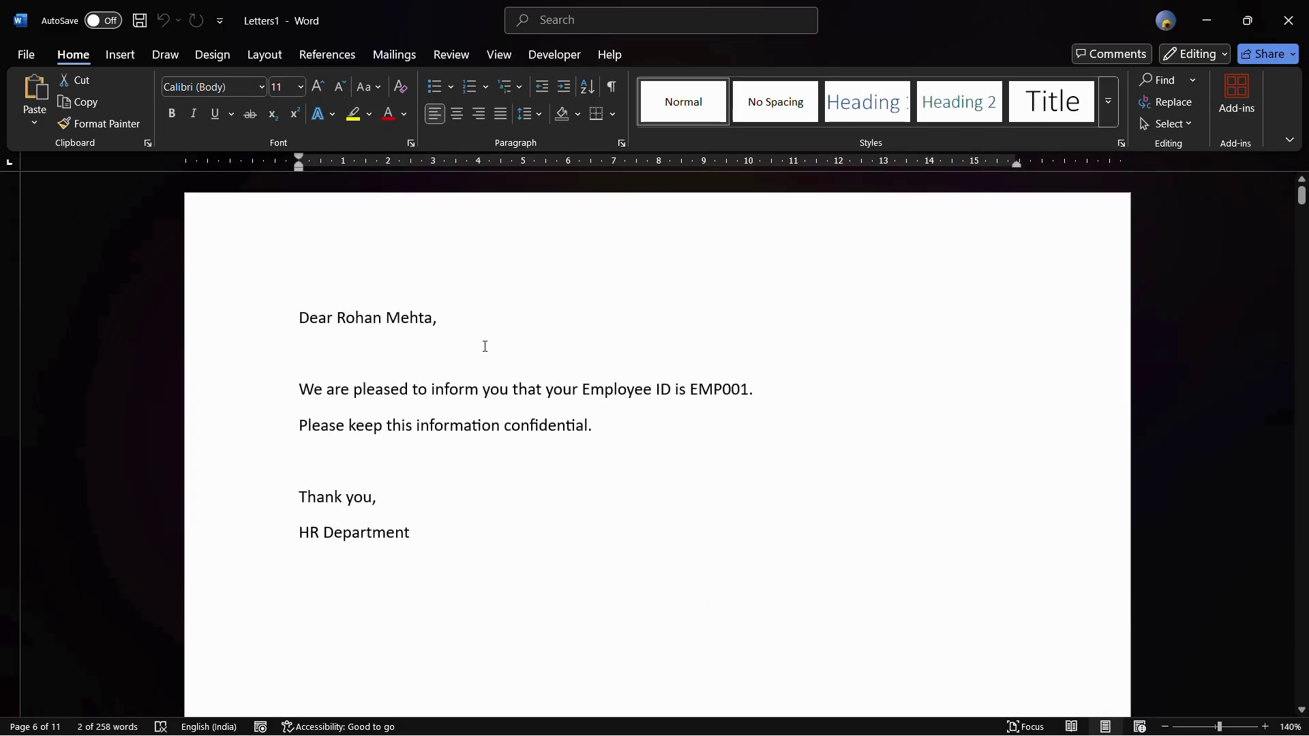
left_click(440, 319)
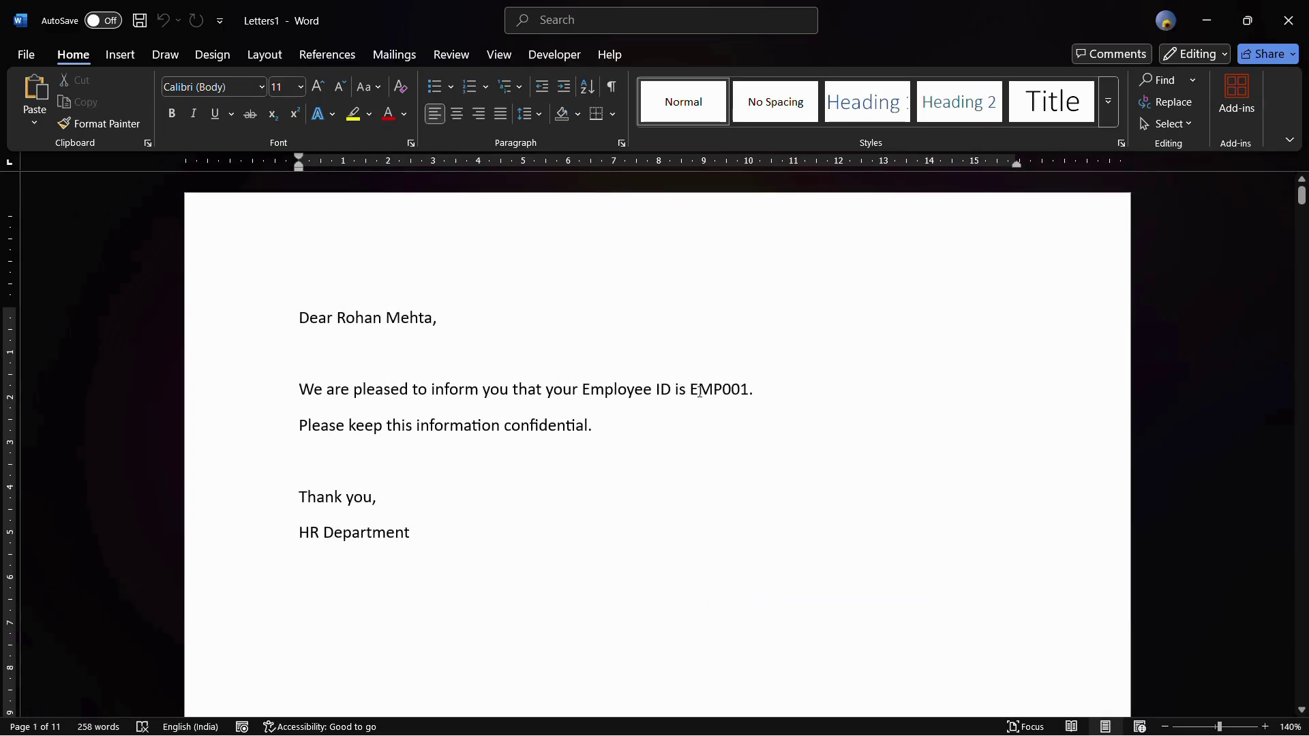
left_click_drag(703, 387, 755, 389)
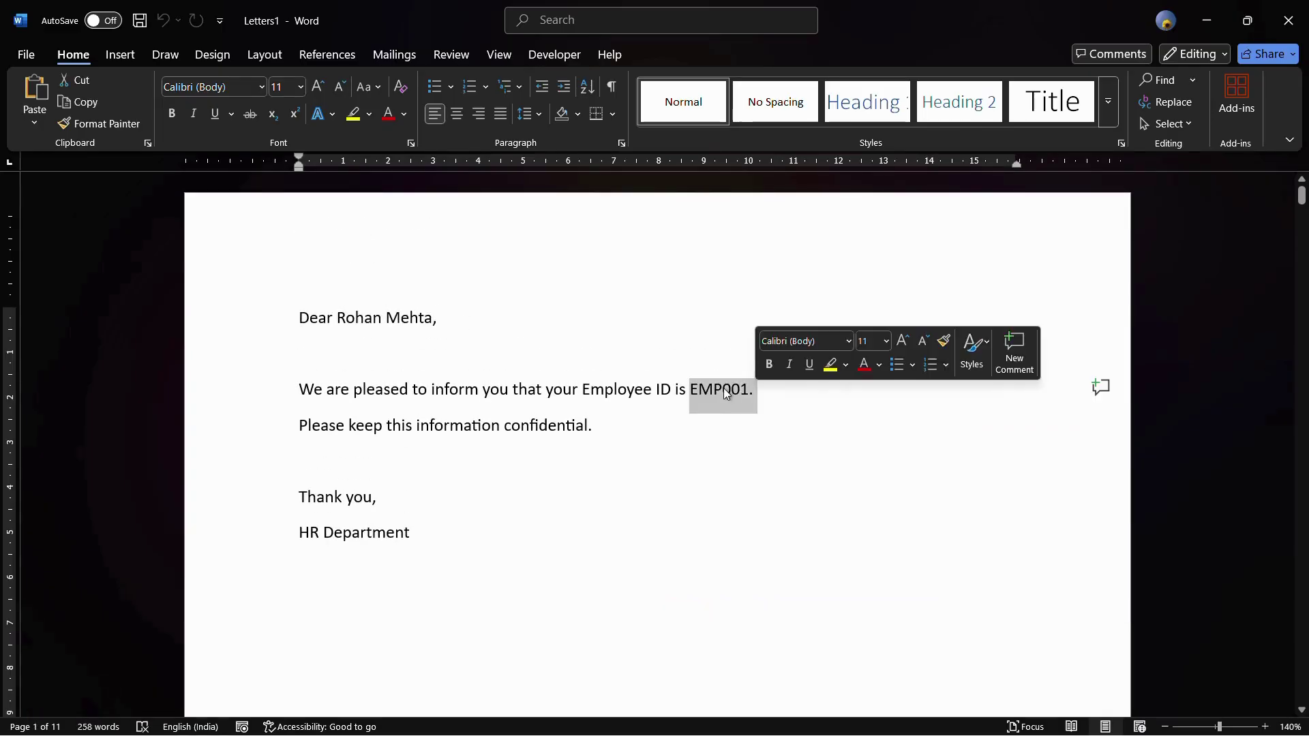
left_click(660, 355)
scroll(660, 355, "down", 1)
scroll(660, 355, "down", 15)
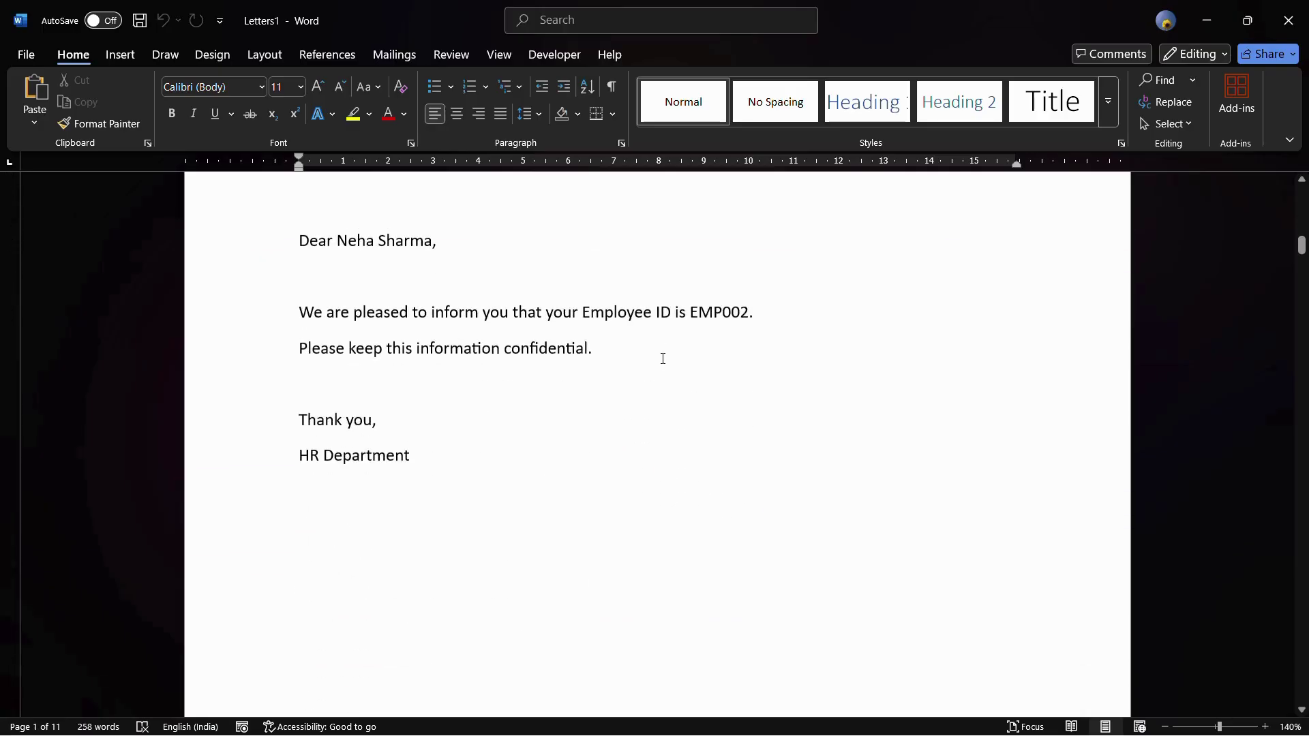
scroll(548, 370, "up", 1, "ctrl")
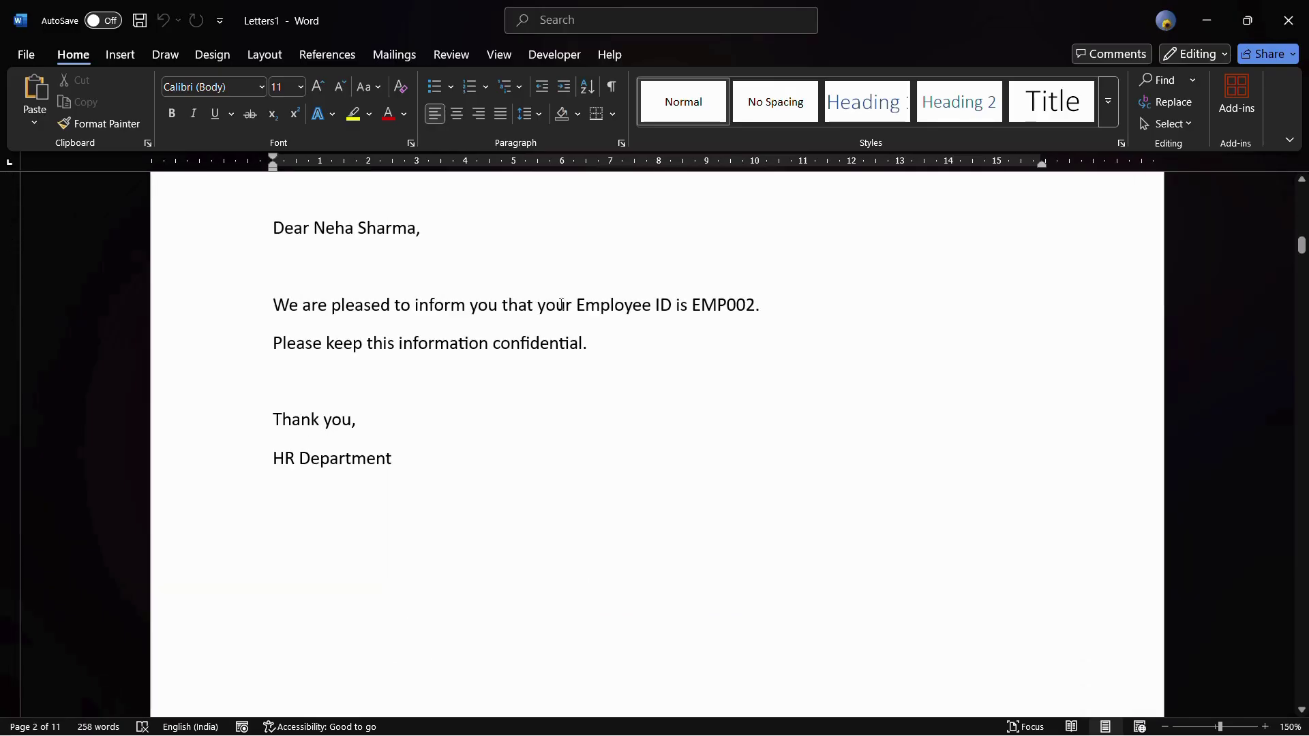
scroll(505, 341, "up", 15)
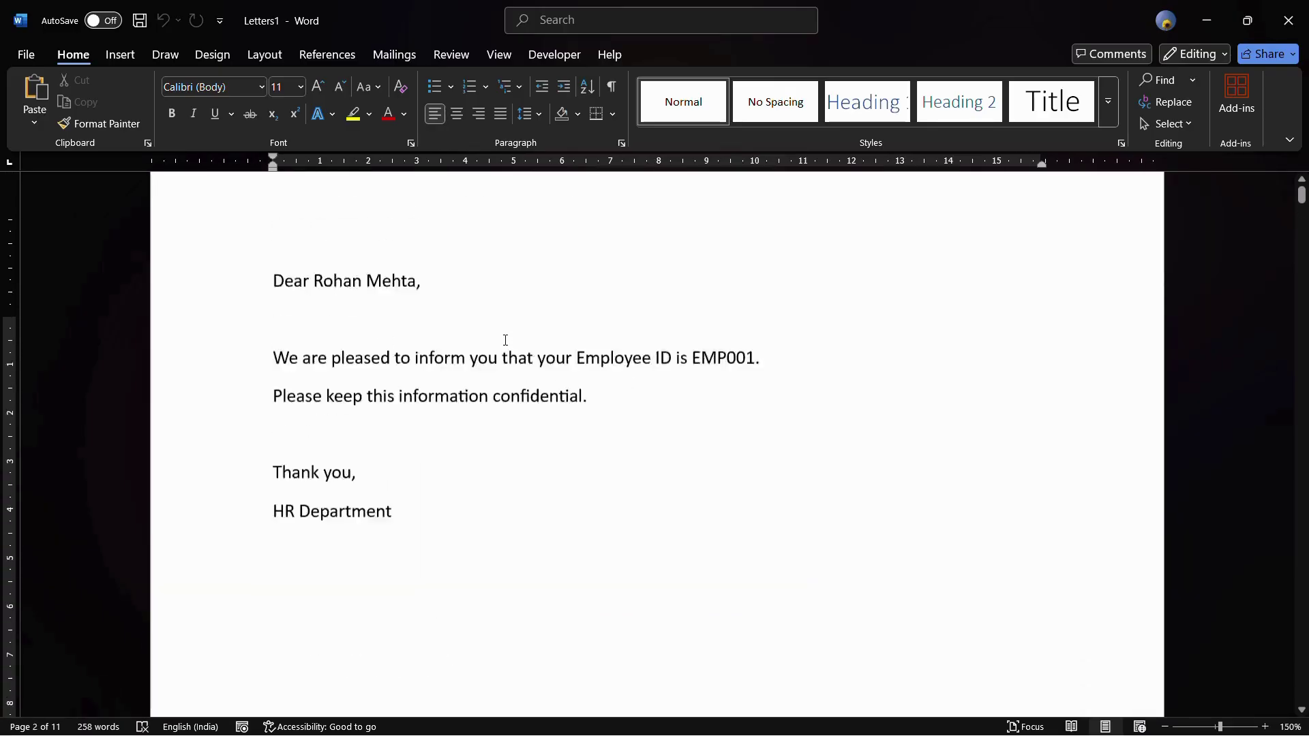